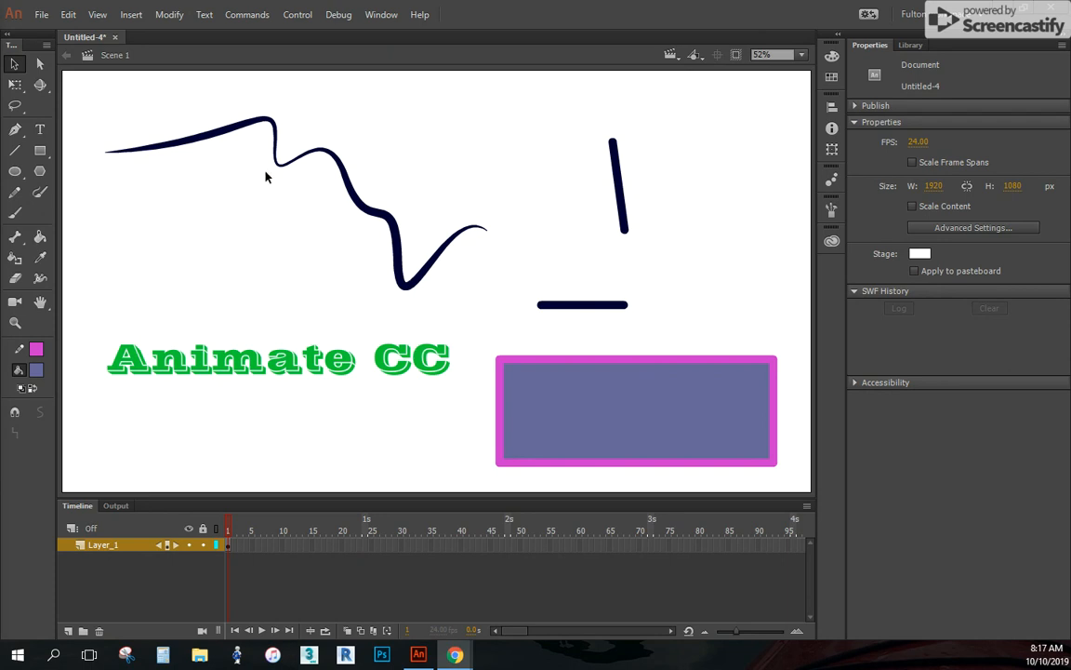
# Select the rectangle's fill and stroke together, set the stroke size to 39.30, and deselect it
pyautogui.click(602, 410)
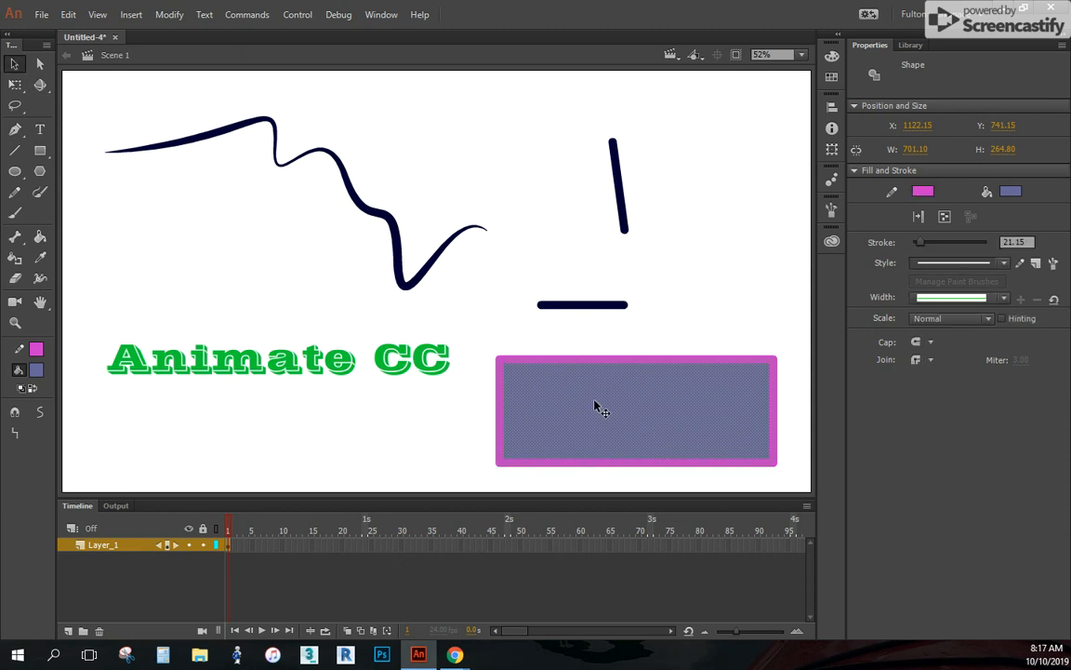
pyautogui.click(431, 411)
pyautogui.click(735, 410)
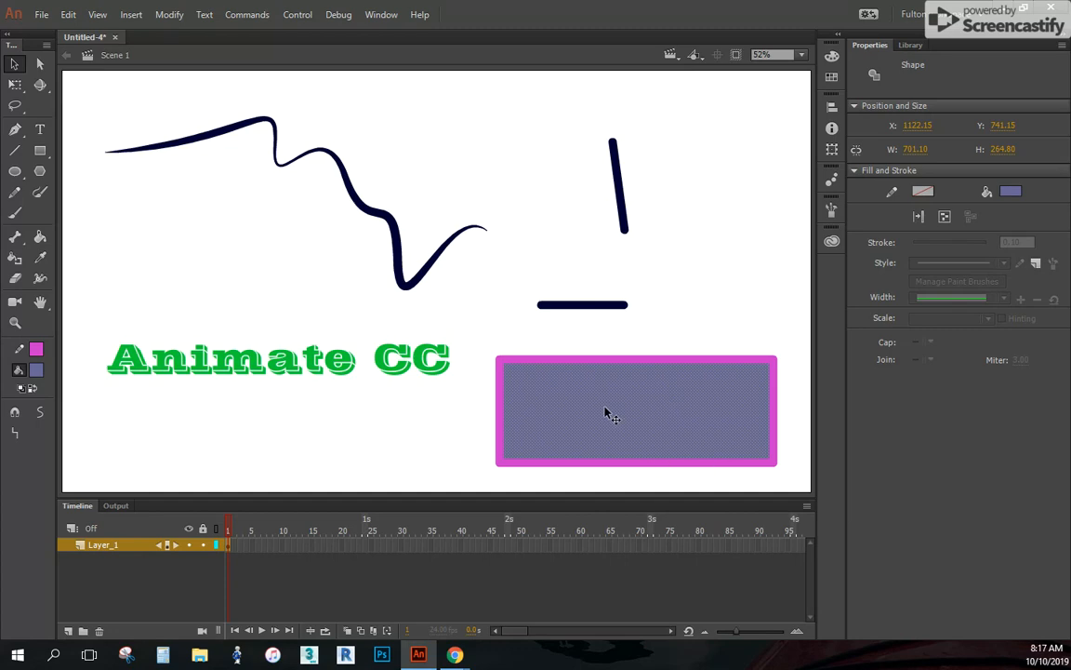
pyautogui.doubleClick(689, 423)
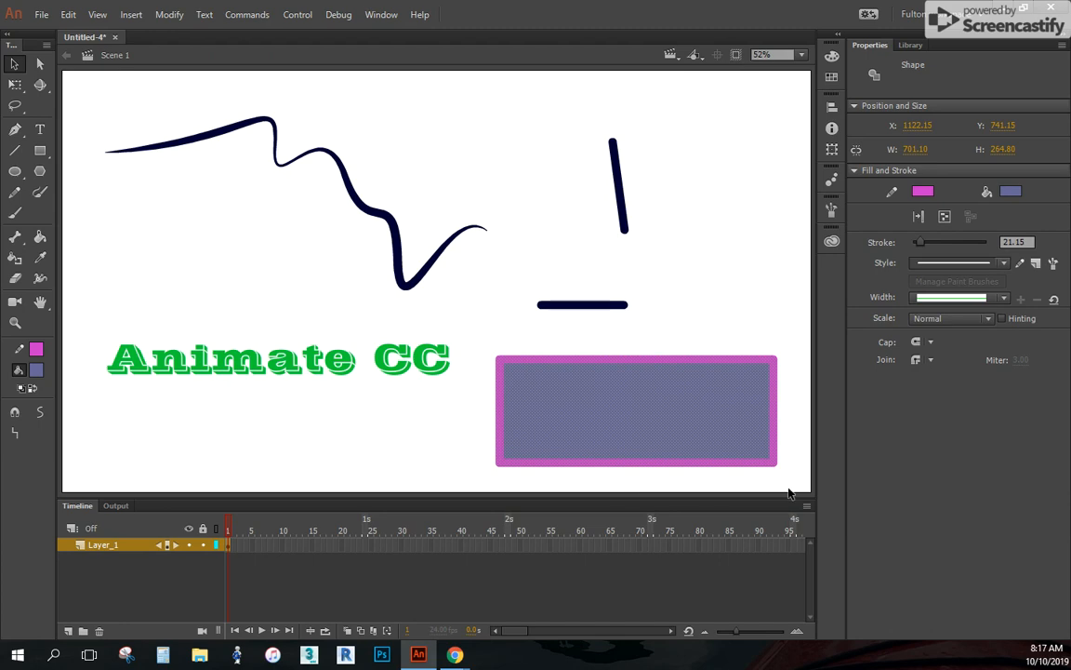
pyautogui.moveTo(914, 244)
pyautogui.mouseDown()
pyautogui.moveTo(954, 245)
pyautogui.moveTo(930, 246)
pyautogui.mouseUp()
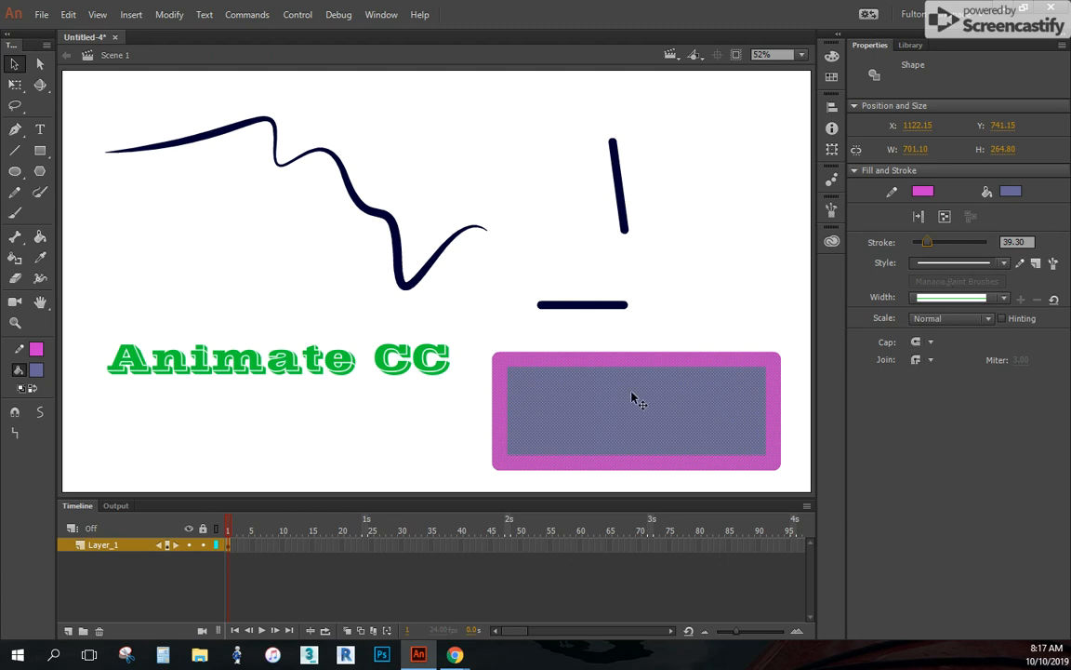
pyautogui.click(700, 316)
# Reshape the rectangle with the Subselection tool by pulling its two left corner points outward
pyautogui.click(41, 64)
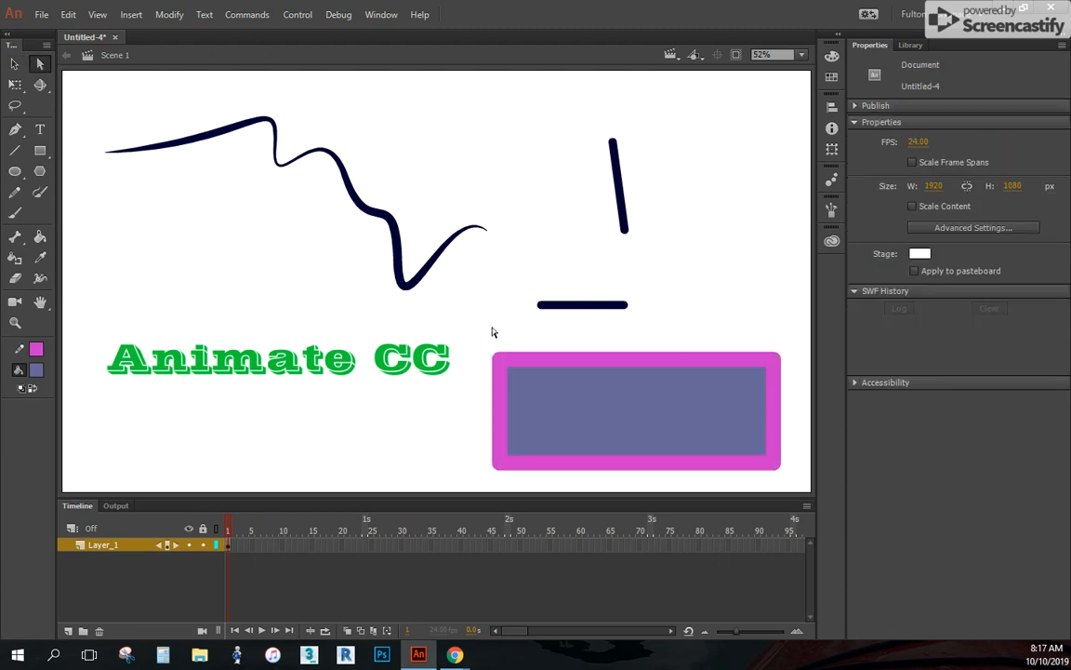
pyautogui.click(598, 363)
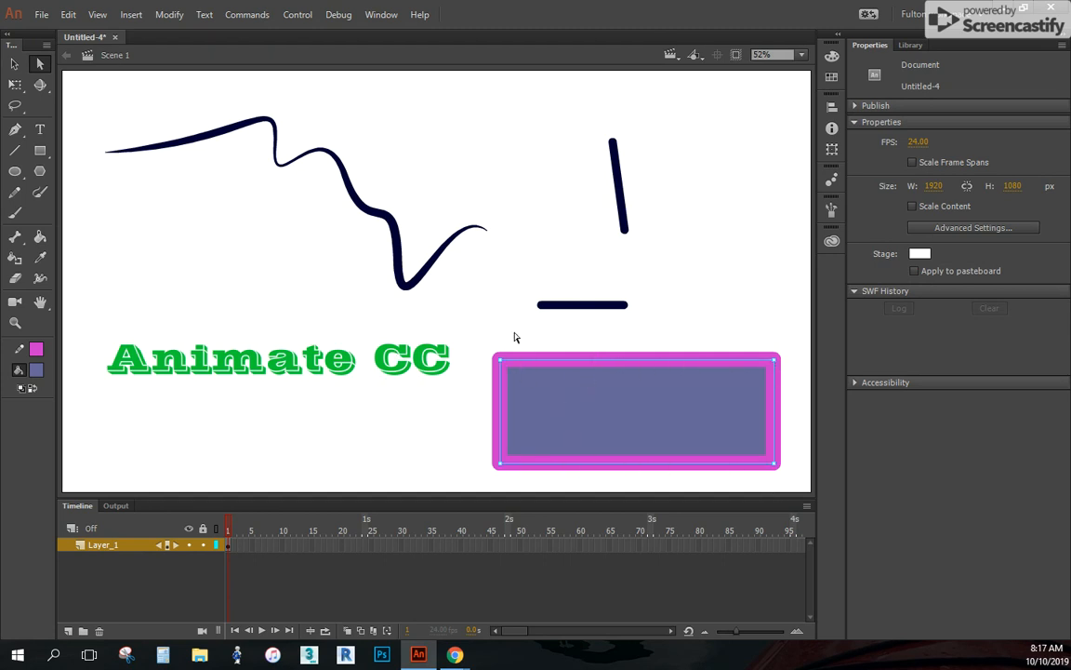
pyautogui.moveTo(502, 365); pyautogui.dragTo(453, 321)
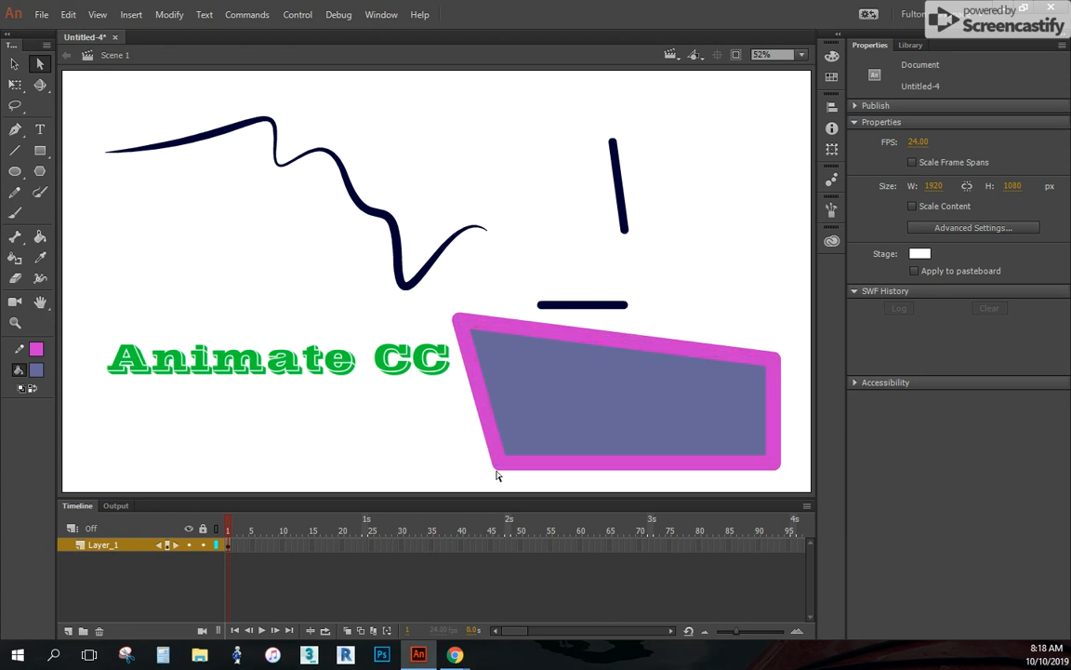
pyautogui.moveTo(499, 465); pyautogui.dragTo(437, 479)
pyautogui.click(749, 299)
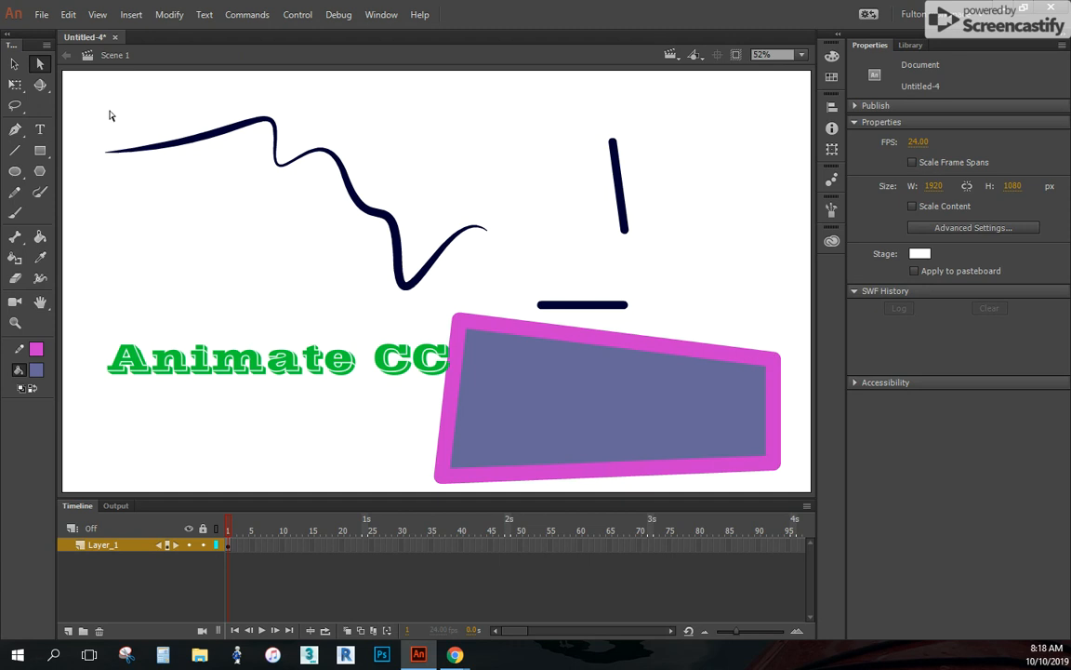
# Try scaling down only the fill of the reshaped rectangle with Free Transform, and undo it
pyautogui.click(15, 82)
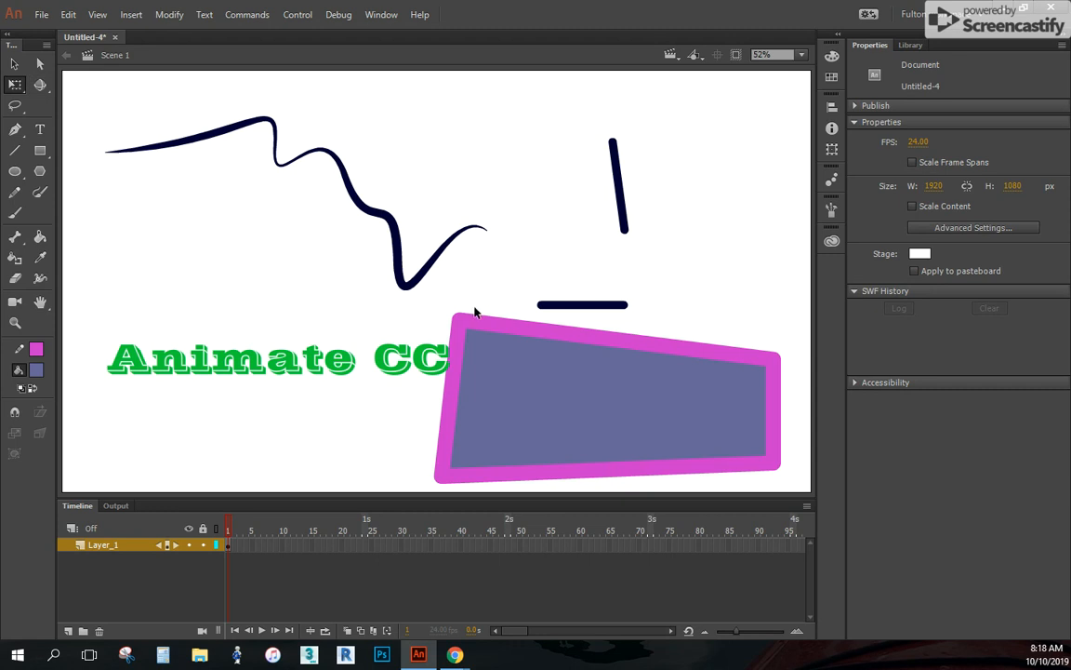
pyautogui.click(565, 399)
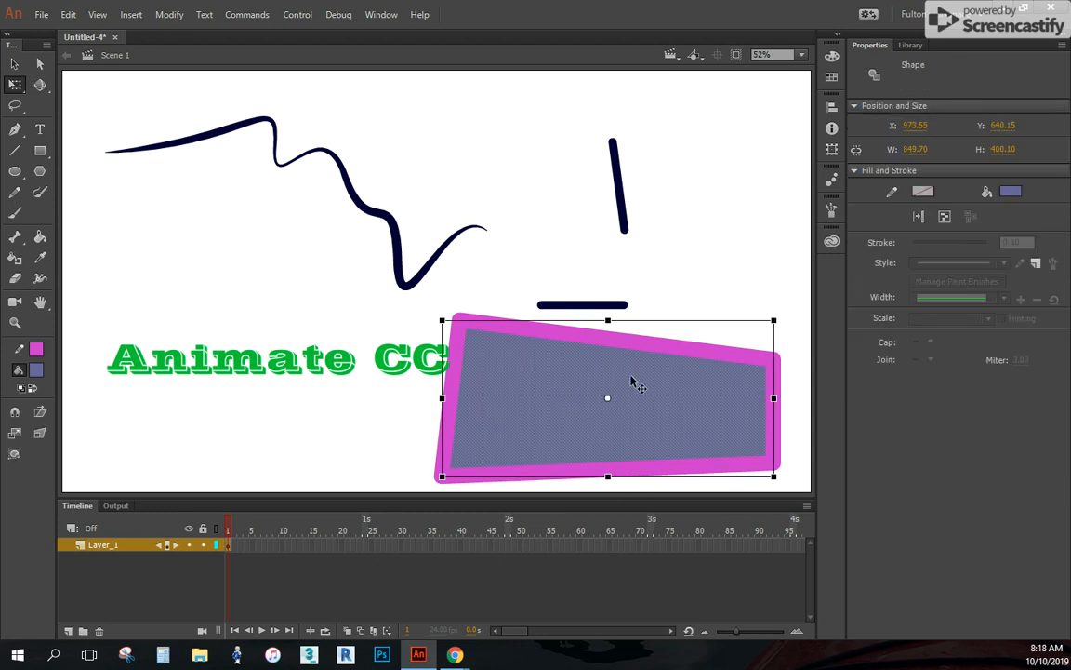
pyautogui.moveTo(774, 319); pyautogui.dragTo(733, 344)
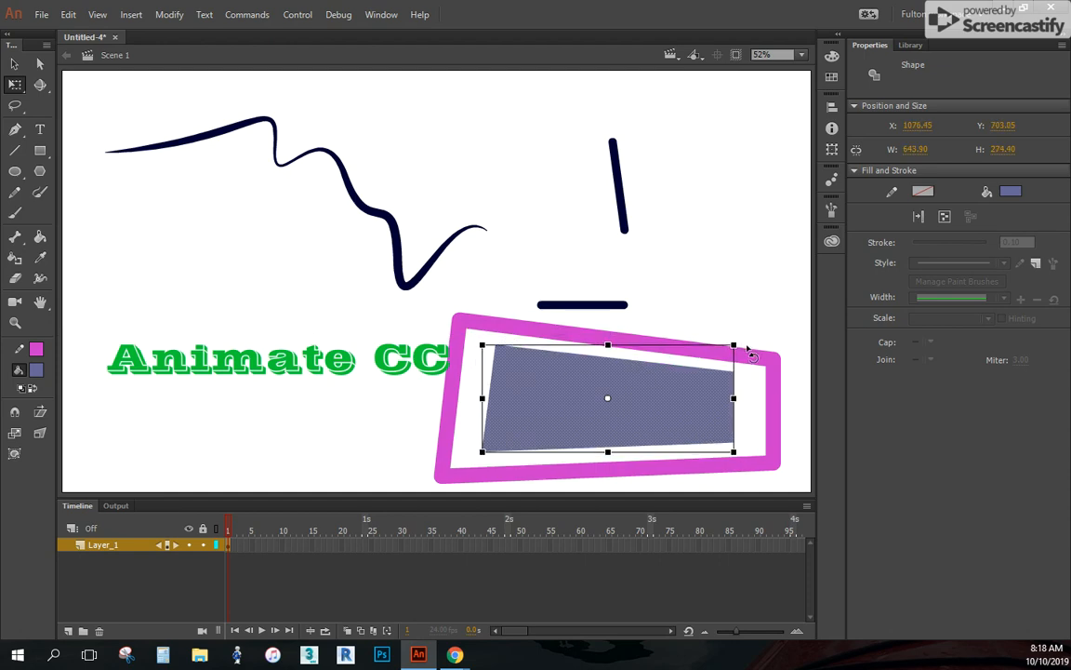
pyautogui.hotkey('ctrl', 'z')
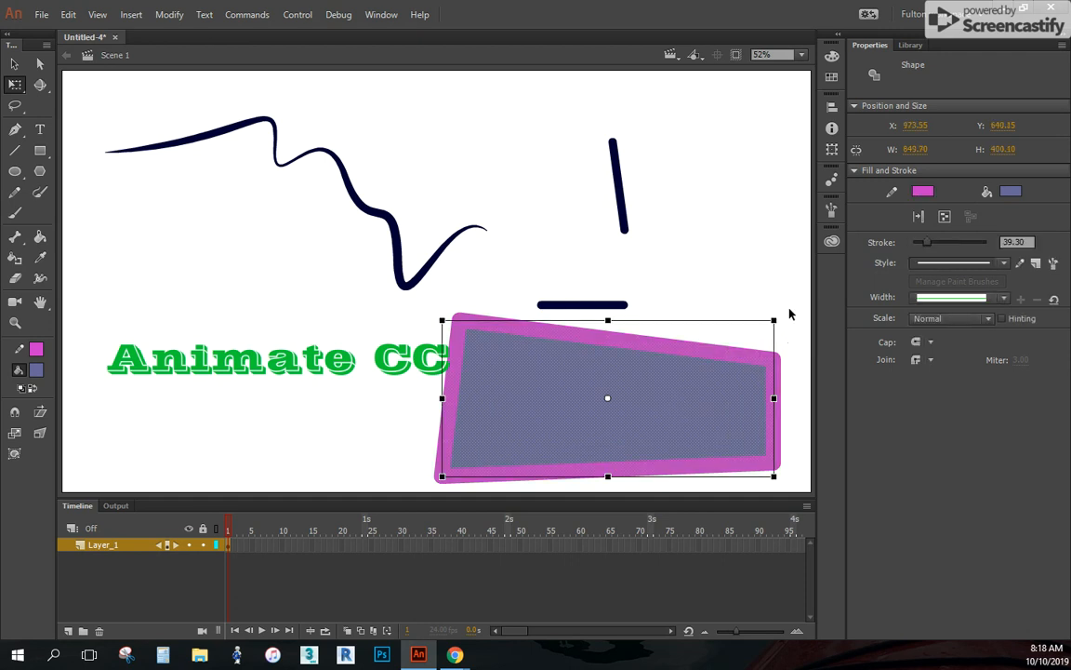
# Scale down the reshaped rectangle's fill and stroke together and move it to the stage's upper right, over the near-vertical line
pyautogui.moveTo(773, 320); pyautogui.dragTo(705, 354)
pyautogui.moveTo(661, 413)
pyautogui.mouseDown()
pyautogui.moveTo(703, 296)
pyautogui.moveTo(709, 205)
pyautogui.mouseUp()
pyautogui.click(676, 405)
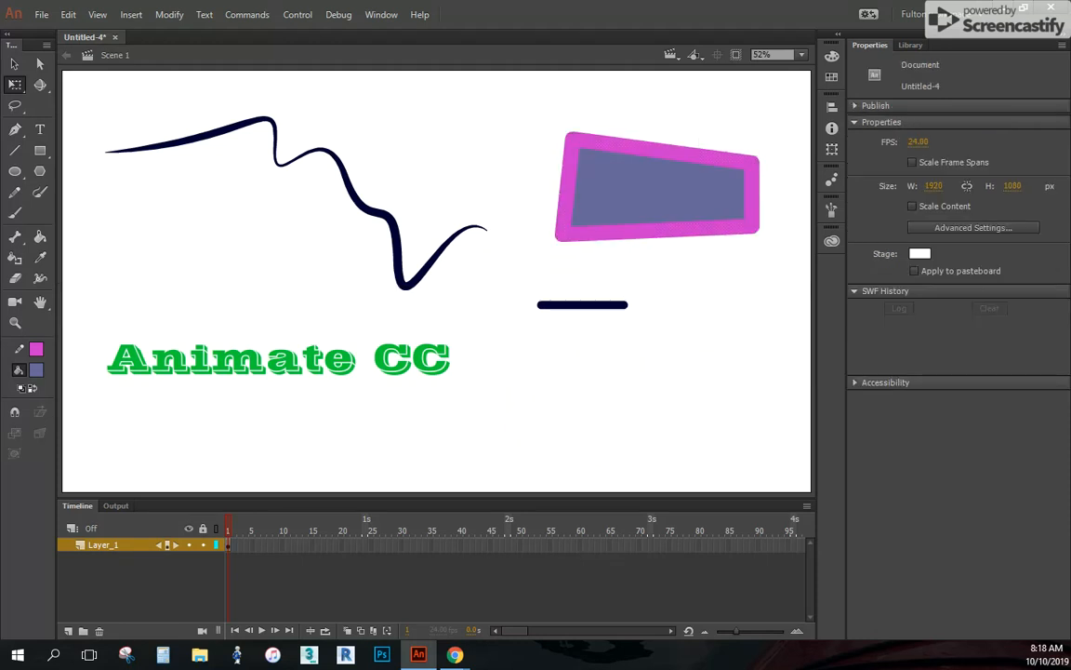
# Practise Lasso selections on the Animate CC text, the left part of the pink-bordered shape, and its lower-right corner
pyautogui.click(15, 105)
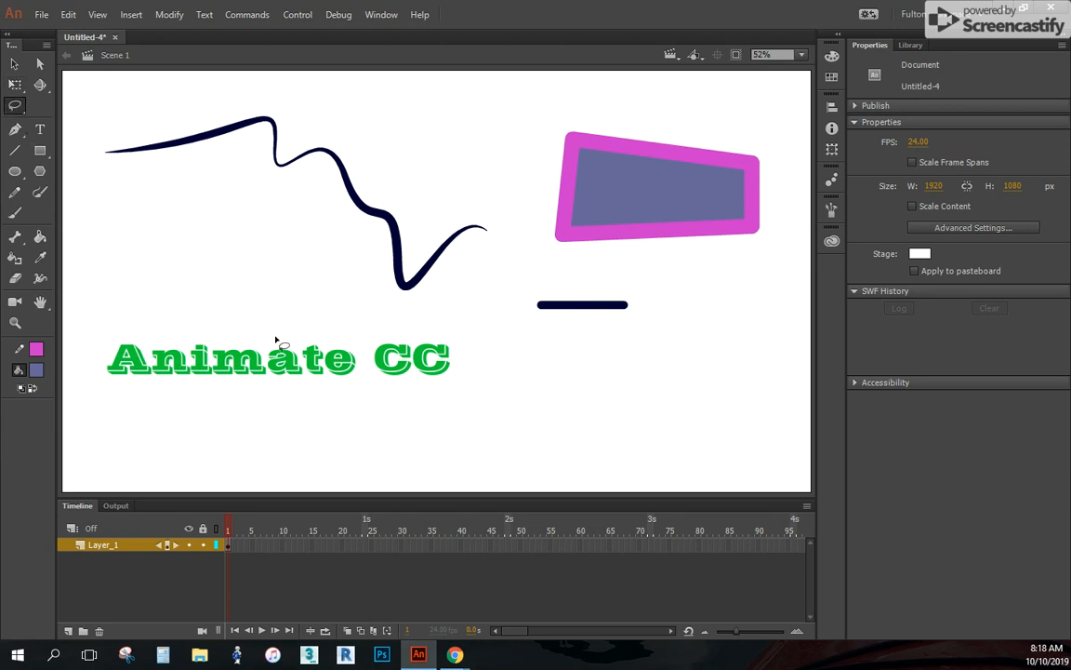
pyautogui.moveTo(460, 321)
pyautogui.mouseDown()
pyautogui.moveTo(283, 339)
pyautogui.moveTo(375, 452)
pyautogui.moveTo(455, 289)
pyautogui.mouseUp()
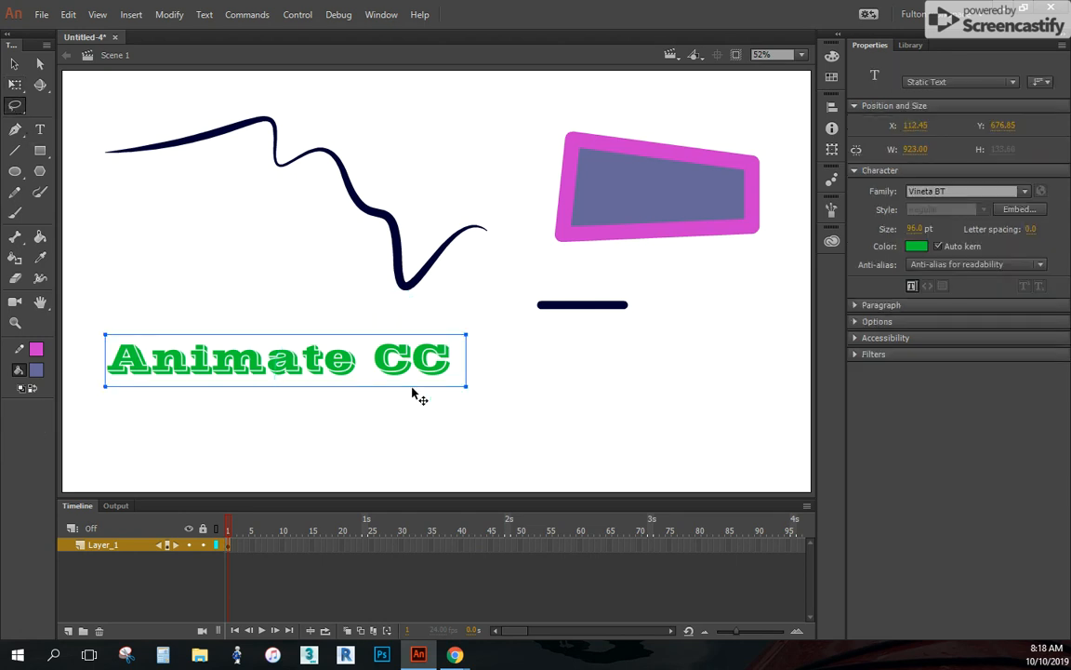
pyautogui.click(522, 423)
pyautogui.moveTo(606, 99)
pyautogui.mouseDown()
pyautogui.moveTo(519, 199)
pyautogui.moveTo(641, 253)
pyautogui.mouseUp()
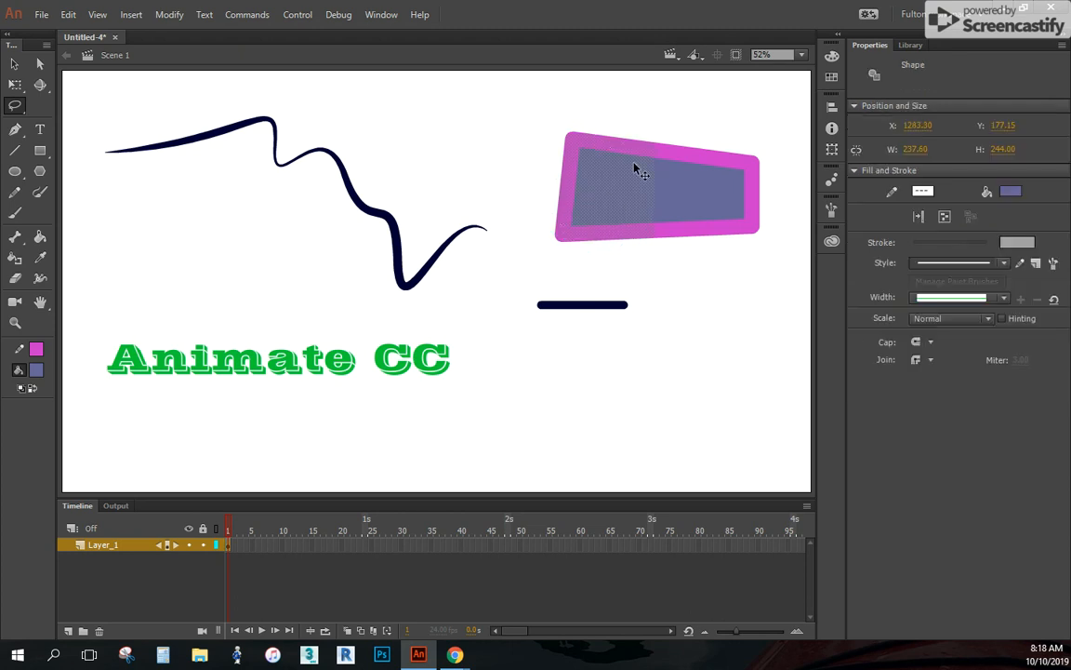
pyautogui.moveTo(770, 206)
pyautogui.mouseDown()
pyautogui.moveTo(734, 207)
pyautogui.moveTo(723, 273)
pyautogui.moveTo(778, 240)
pyautogui.moveTo(766, 198)
pyautogui.mouseUp()
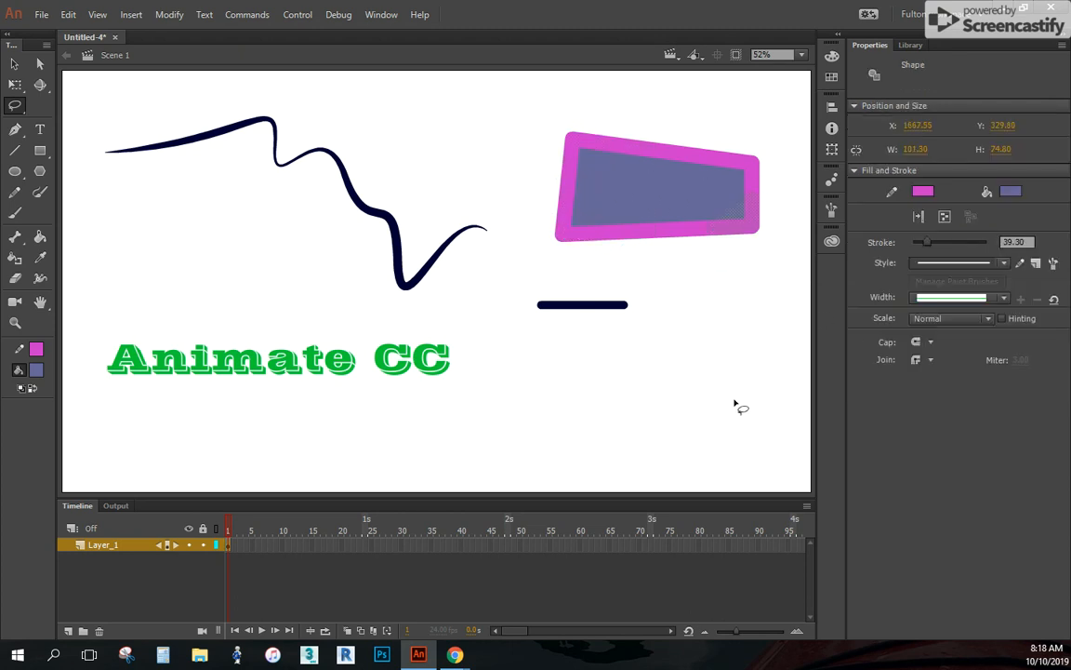
# Lasso and delete the pink-bordered shape's upper-left corner, and move its lassoed lower-right section down as a separate piece
pyautogui.moveTo(561, 110)
pyautogui.mouseDown()
pyautogui.moveTo(568, 180)
pyautogui.moveTo(647, 146)
pyautogui.moveTo(597, 101)
pyautogui.moveTo(550, 112)
pyautogui.mouseUp()
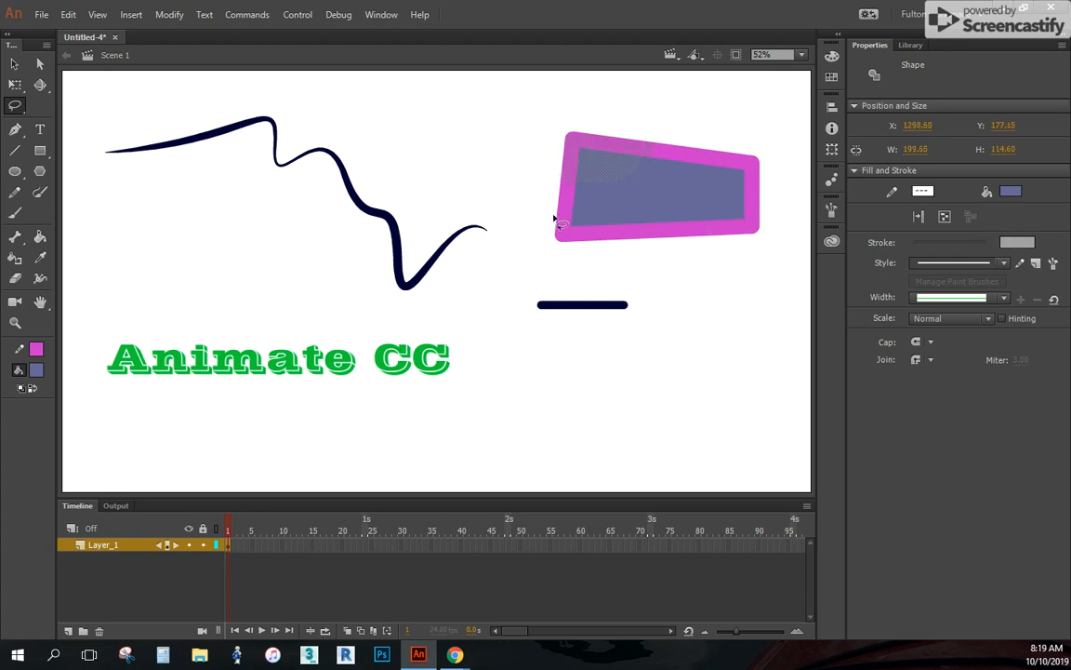
pyautogui.press('Delete')
pyautogui.moveTo(777, 189)
pyautogui.mouseDown()
pyautogui.moveTo(666, 248)
pyautogui.moveTo(760, 284)
pyautogui.moveTo(777, 189)
pyautogui.mouseUp()
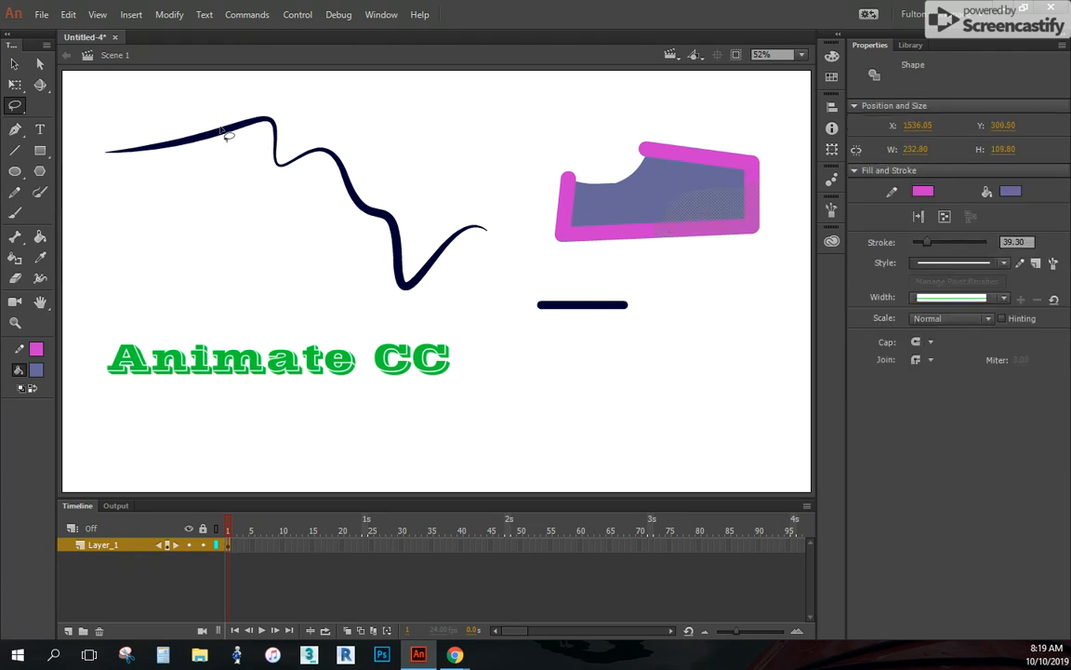
pyautogui.click(15, 84)
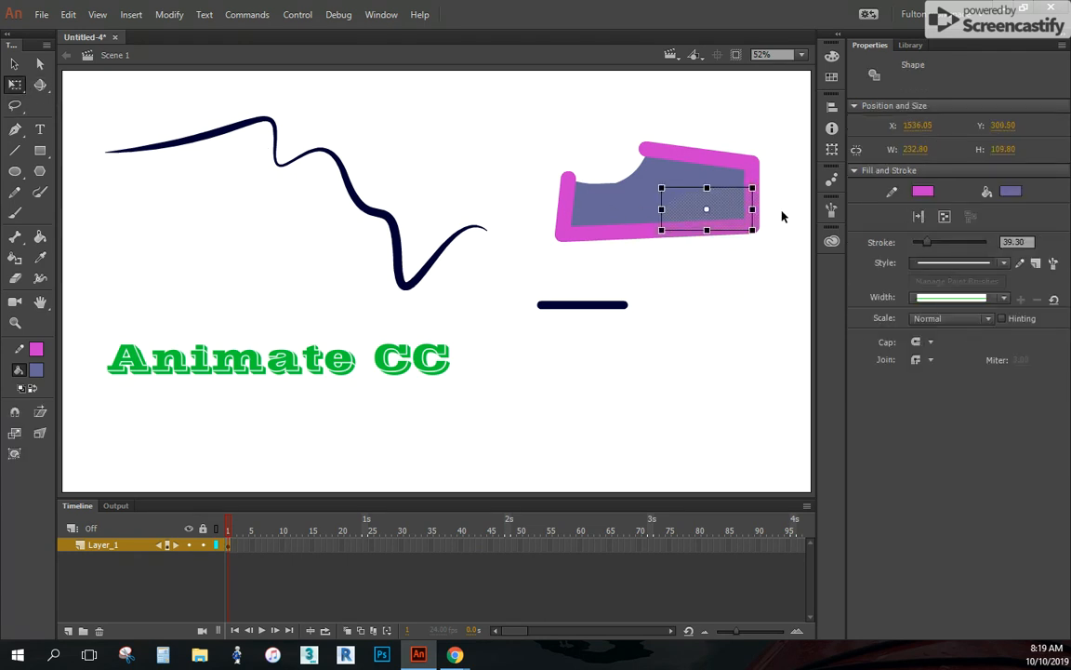
pyautogui.moveTo(708, 215); pyautogui.dragTo(719, 327)
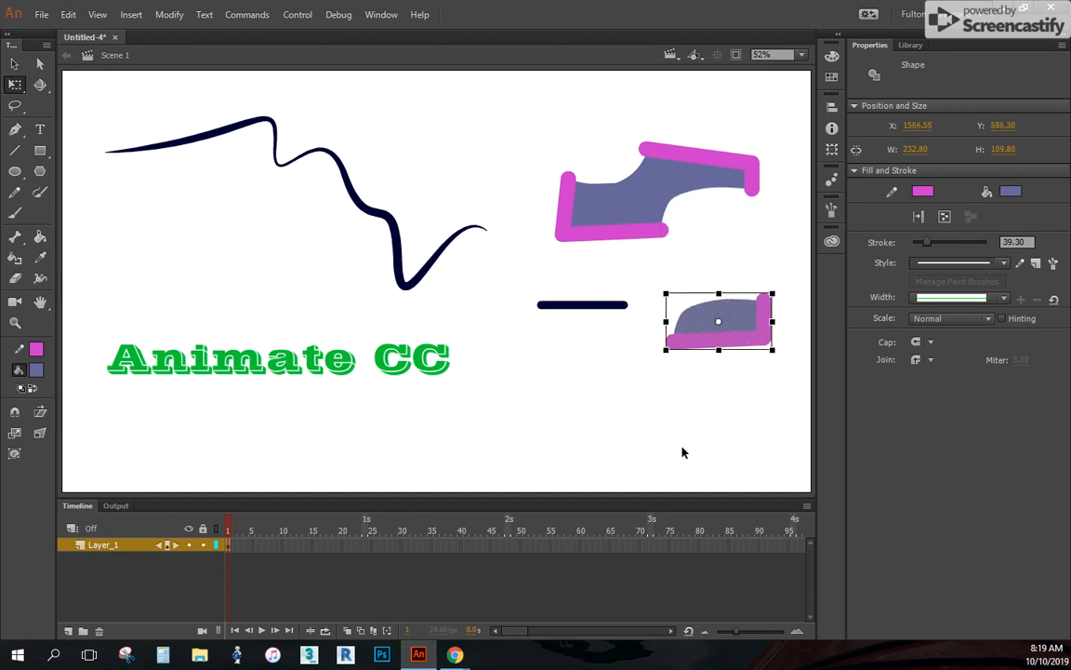
pyautogui.click(588, 364)
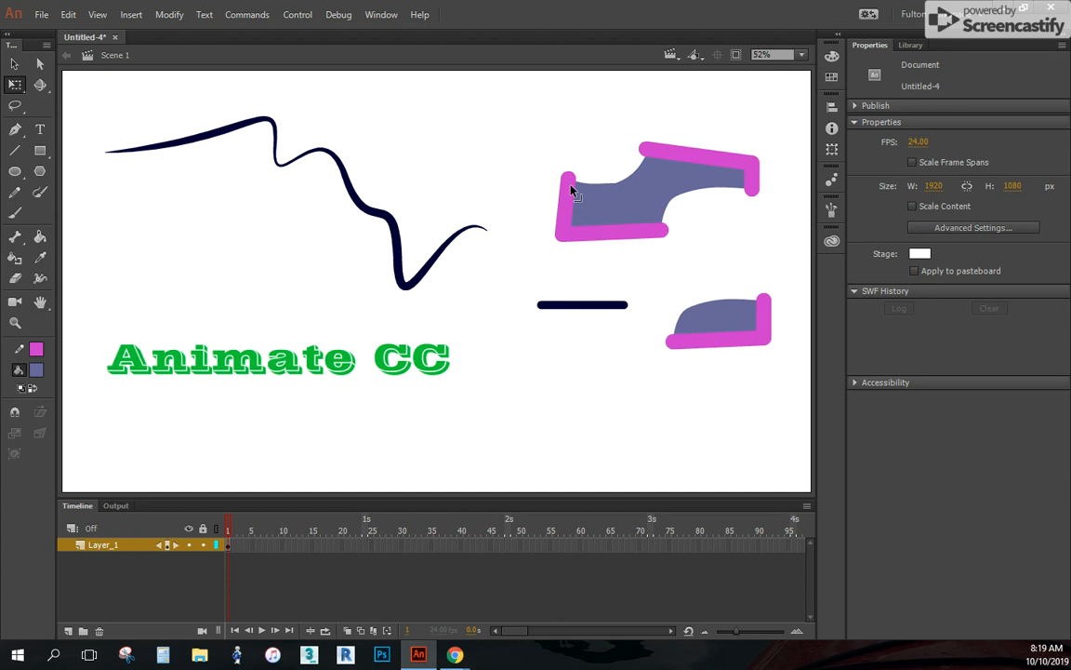
# Select the larger cut shape with its stroke and set the stroke cap to None
pyautogui.click(15, 63)
pyautogui.click(642, 207)
pyautogui.doubleClick(636, 217)
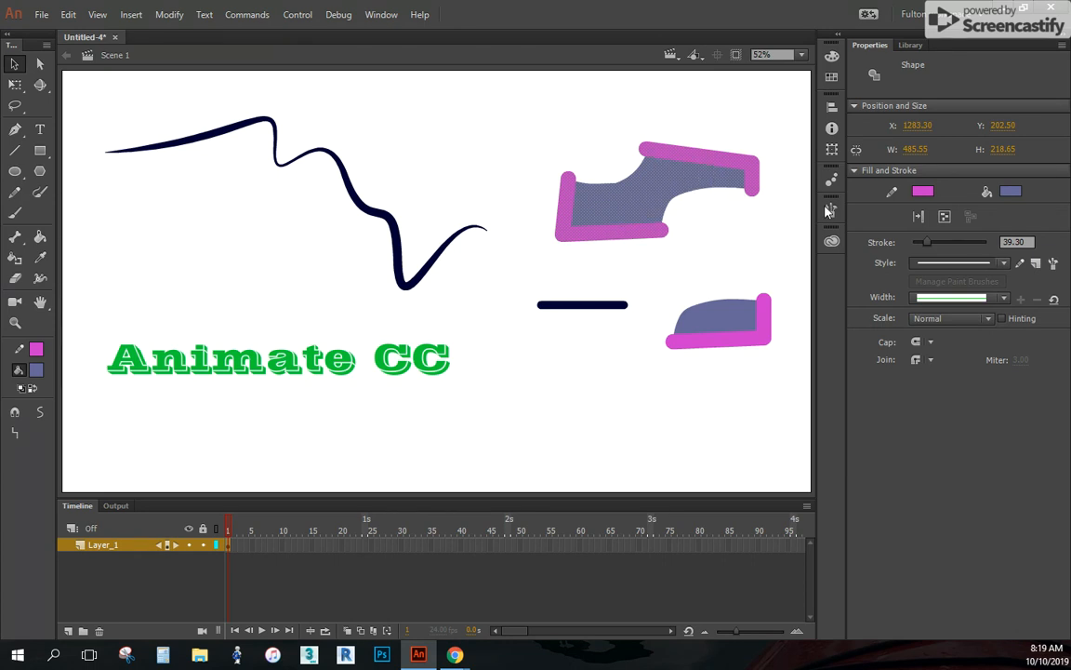
pyautogui.click(919, 342)
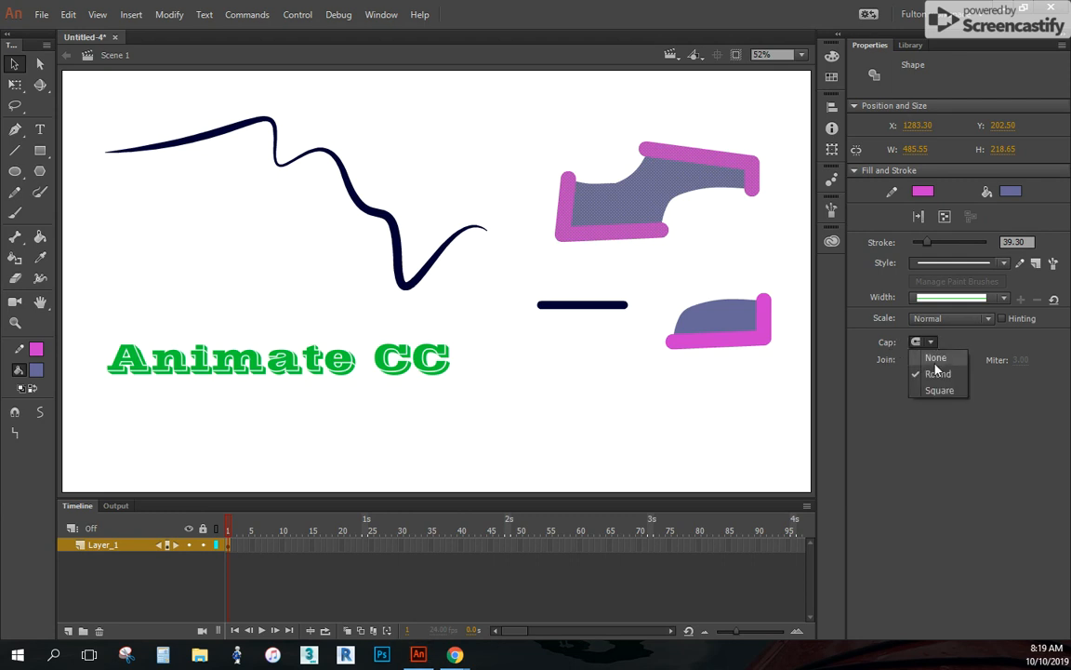
pyautogui.click(941, 364)
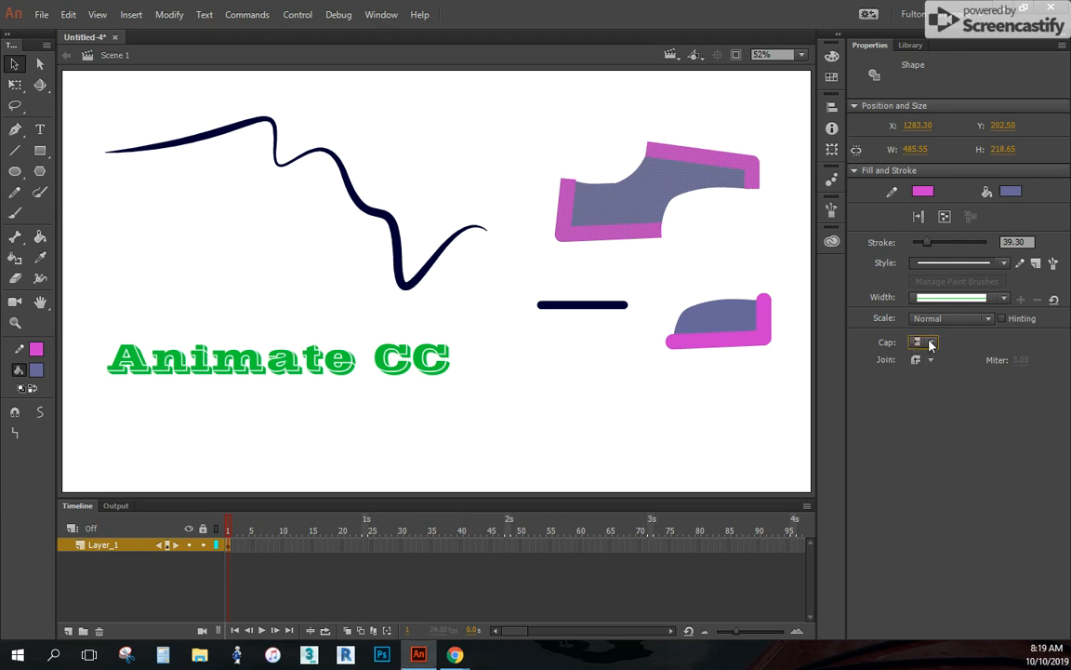
# Compare the Round, Square and None stroke caps on the larger cut shape
pyautogui.click(931, 344)
pyautogui.click(938, 373)
pyautogui.click(922, 342)
pyautogui.click(939, 389)
pyautogui.click(923, 342)
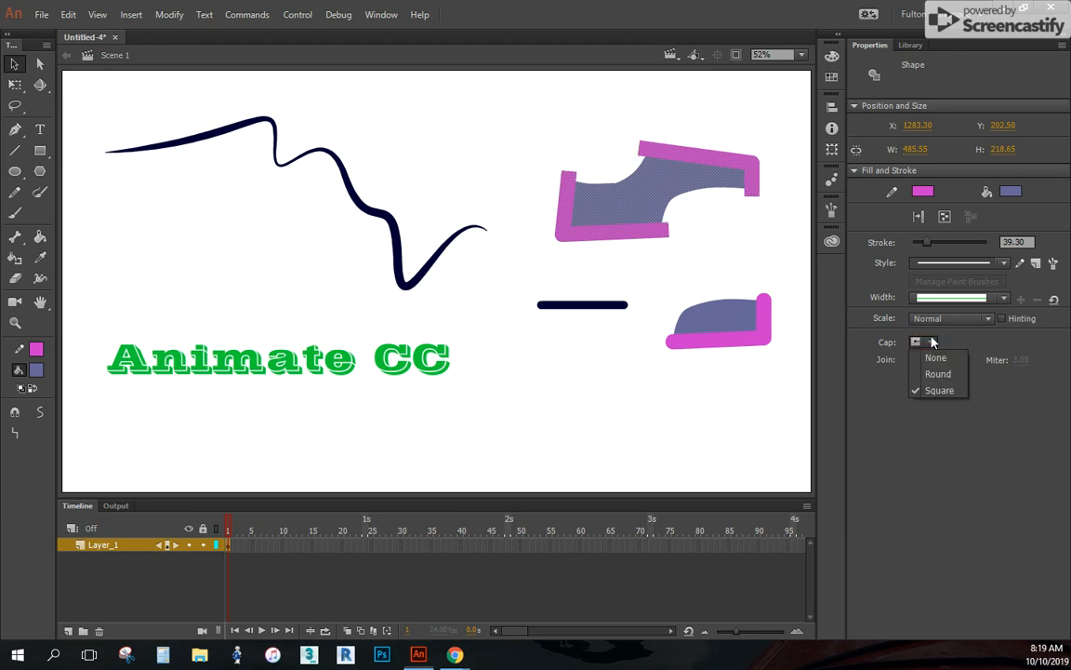
pyautogui.click(935, 359)
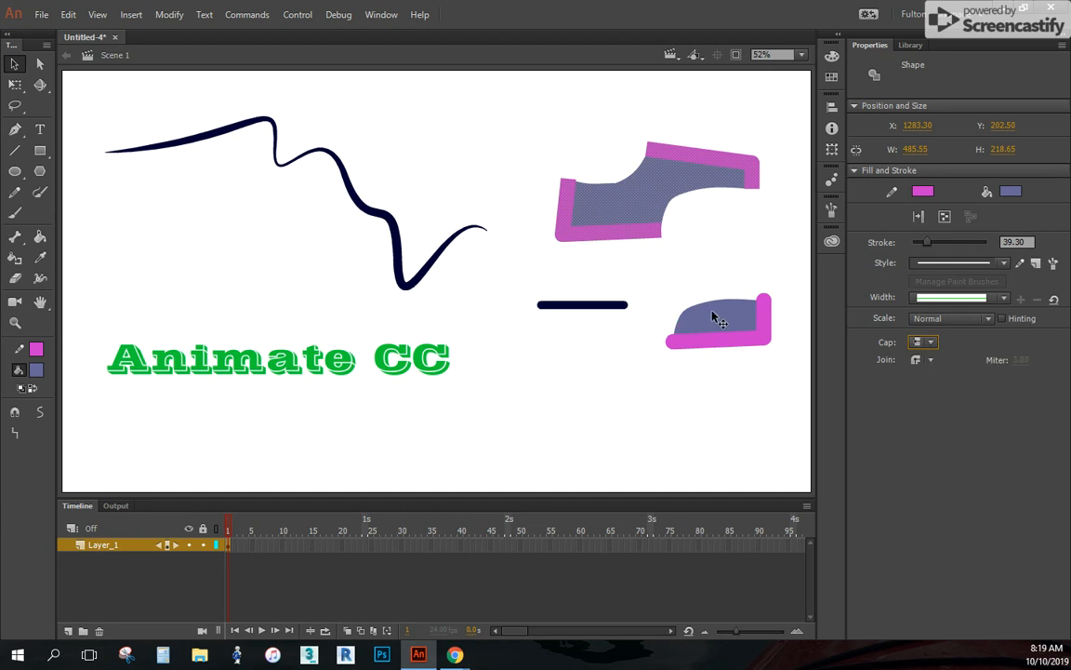
# Return the larger cut shape's stroke cap to Round and deselect the shape
pyautogui.click(930, 342)
pyautogui.click(937, 372)
pyautogui.click(670, 110)
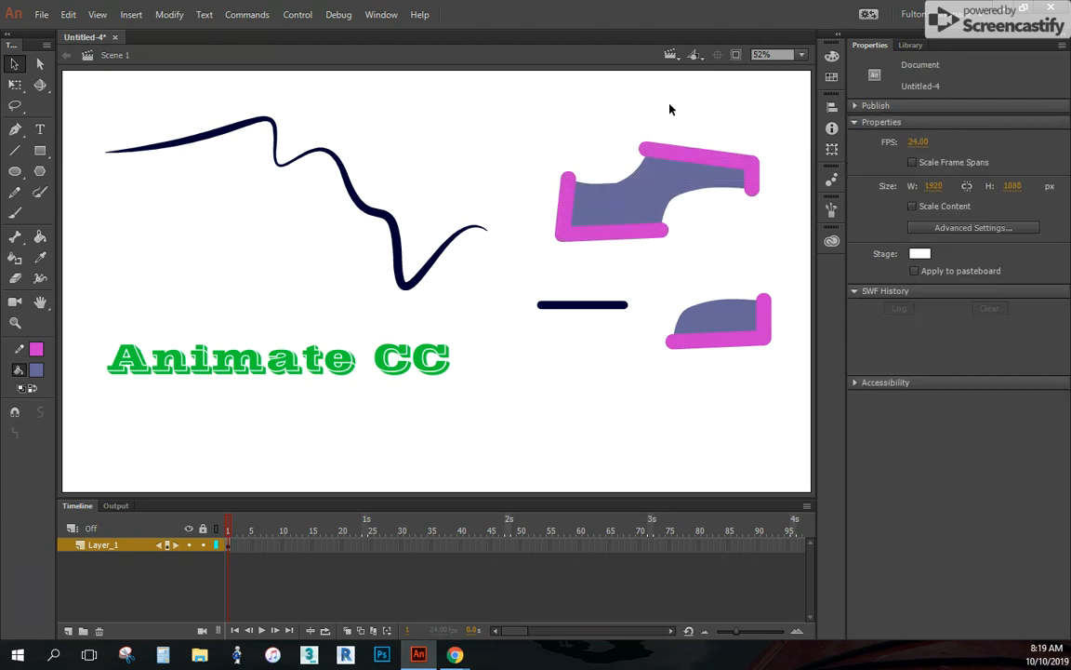
# Draw a wide oval with pink stroke and blue fill near the stage's lower edge, below the horizontal line
pyautogui.click(15, 171)
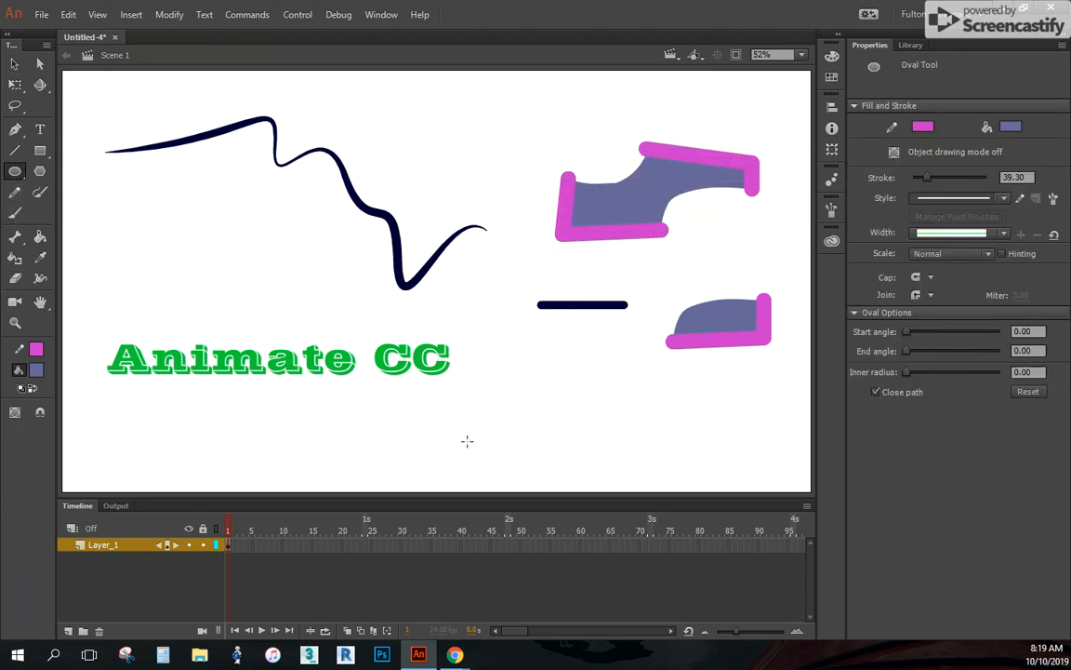
pyautogui.moveTo(477, 395)
pyautogui.mouseDown()
pyautogui.moveTo(499, 421)
pyautogui.moveTo(666, 449)
pyautogui.moveTo(705, 471)
pyautogui.mouseUp()
pyautogui.click(14, 63)
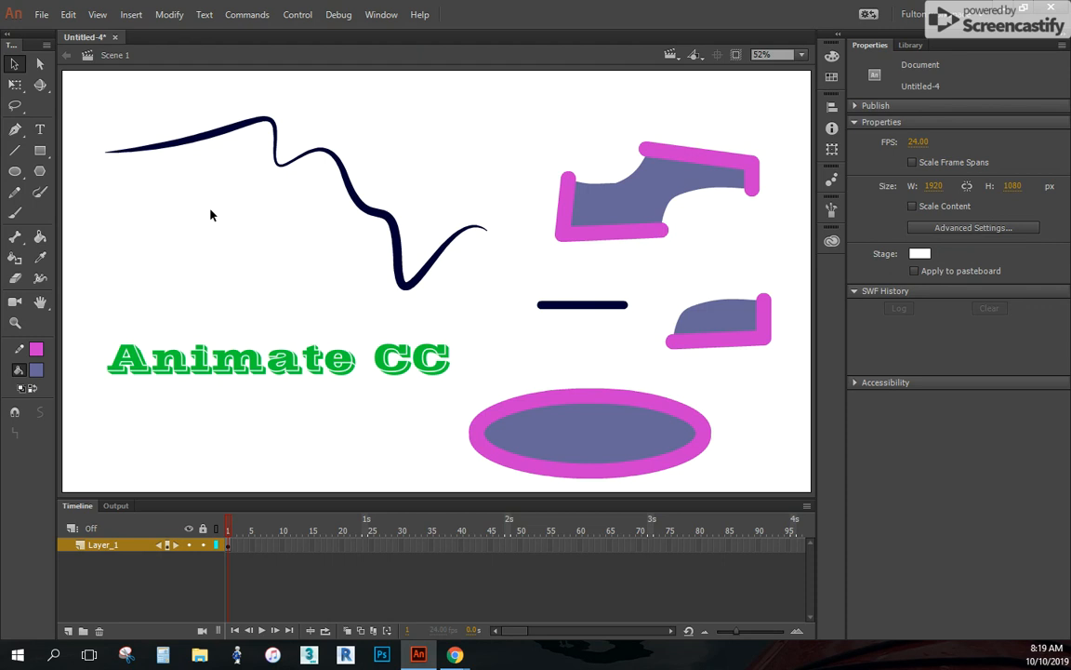
# Draw a circle about 305 px in diameter above the Animate CC text
pyautogui.click(17, 171)
pyautogui.moveTo(144, 176); pyautogui.dragTo(277, 300)
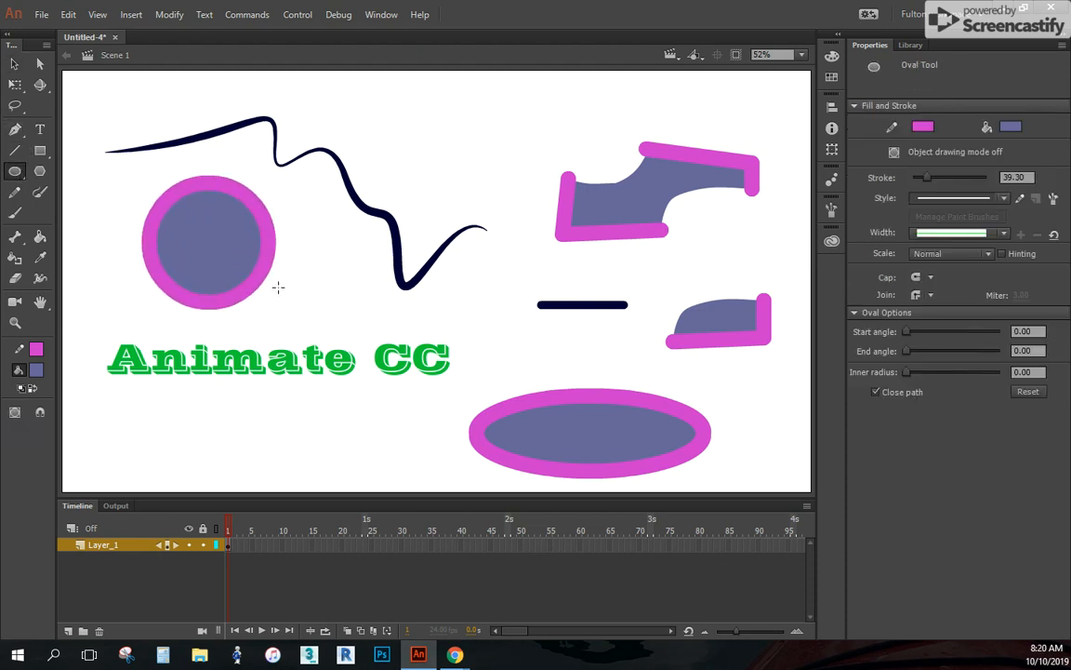
pyautogui.click(14, 63)
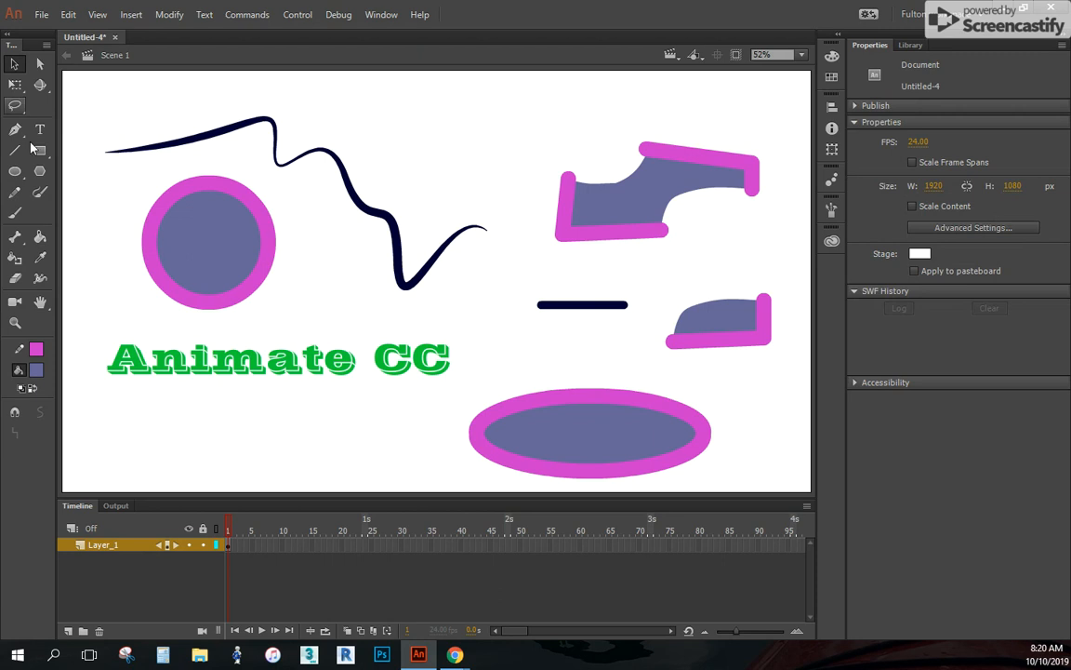
# Change the circle's stroke colour to light green and its fill colour to mustard yellow
pyautogui.doubleClick(204, 253)
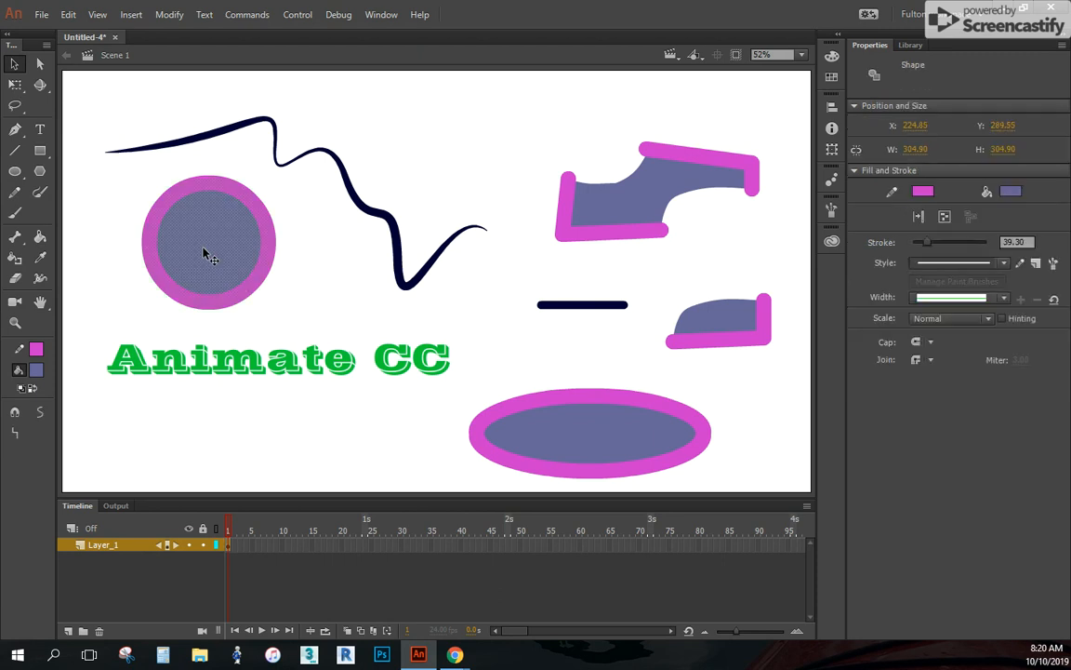
pyautogui.click(922, 191)
pyautogui.click(907, 251)
pyautogui.click(1011, 190)
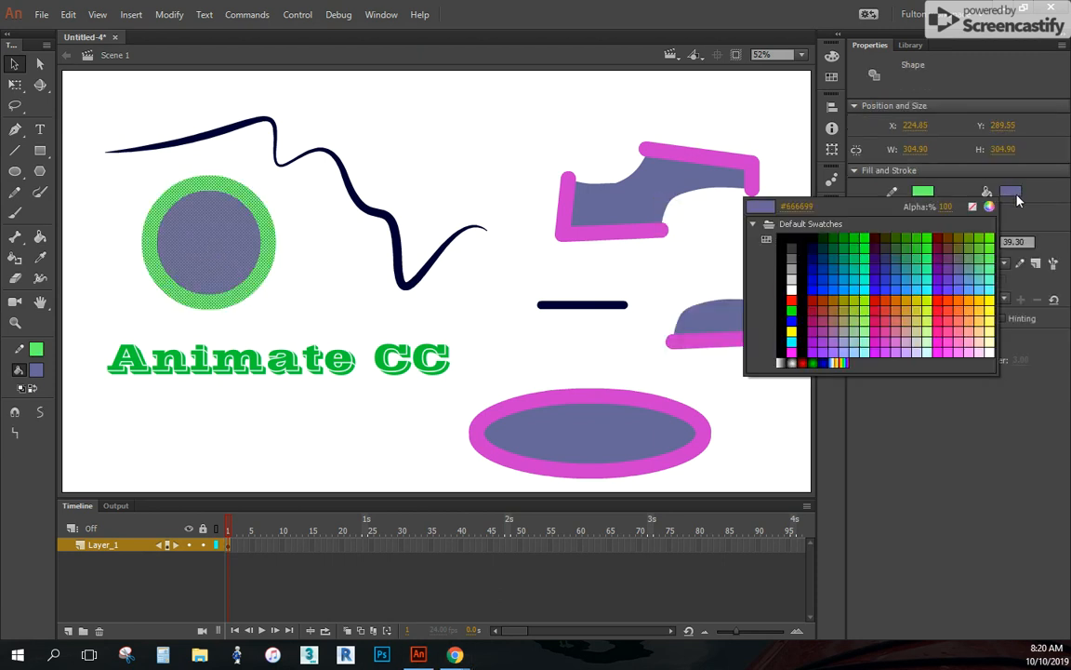
pyautogui.click(928, 316)
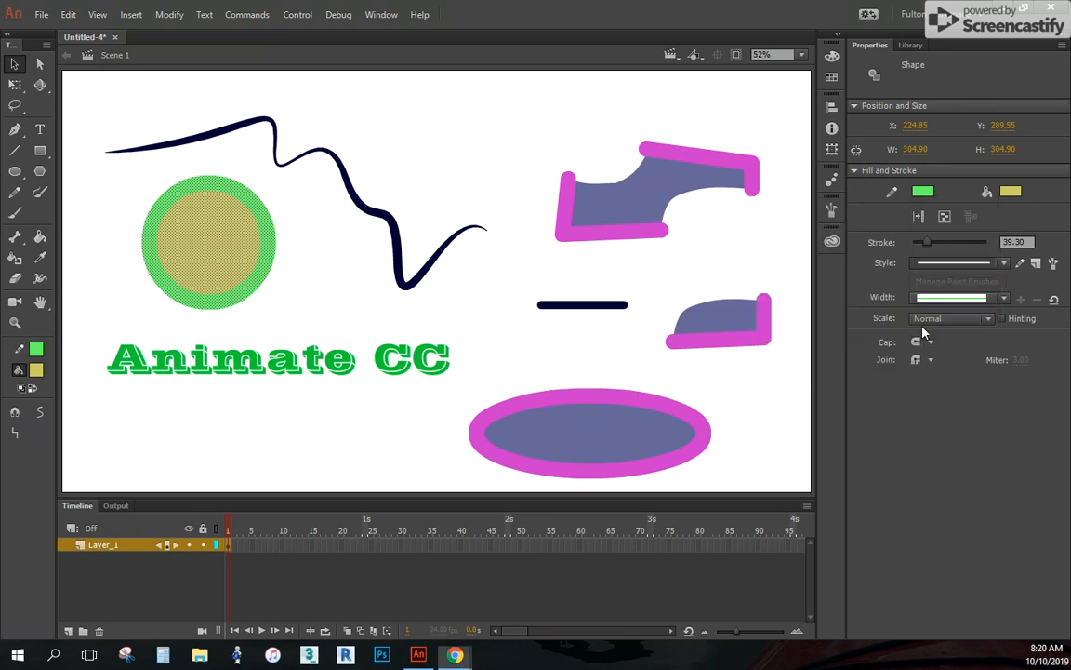
# Move only the circle's mustard fill out of its green outline to just beside it, and select the outline
pyautogui.click(347, 239)
pyautogui.click(187, 252)
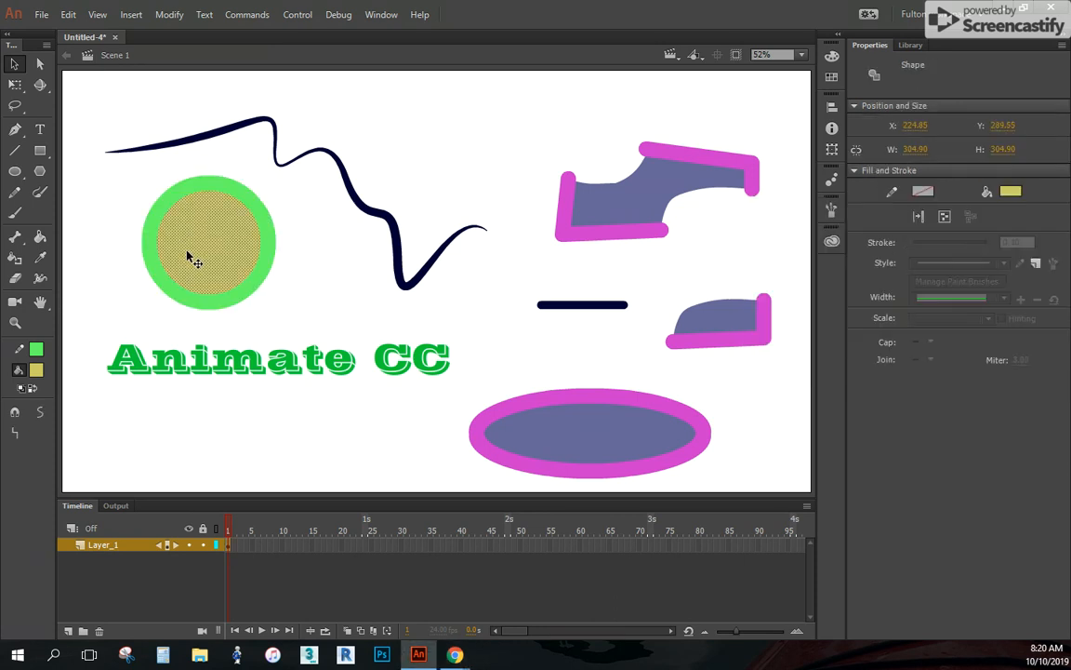
pyautogui.moveTo(223, 253); pyautogui.dragTo(346, 282)
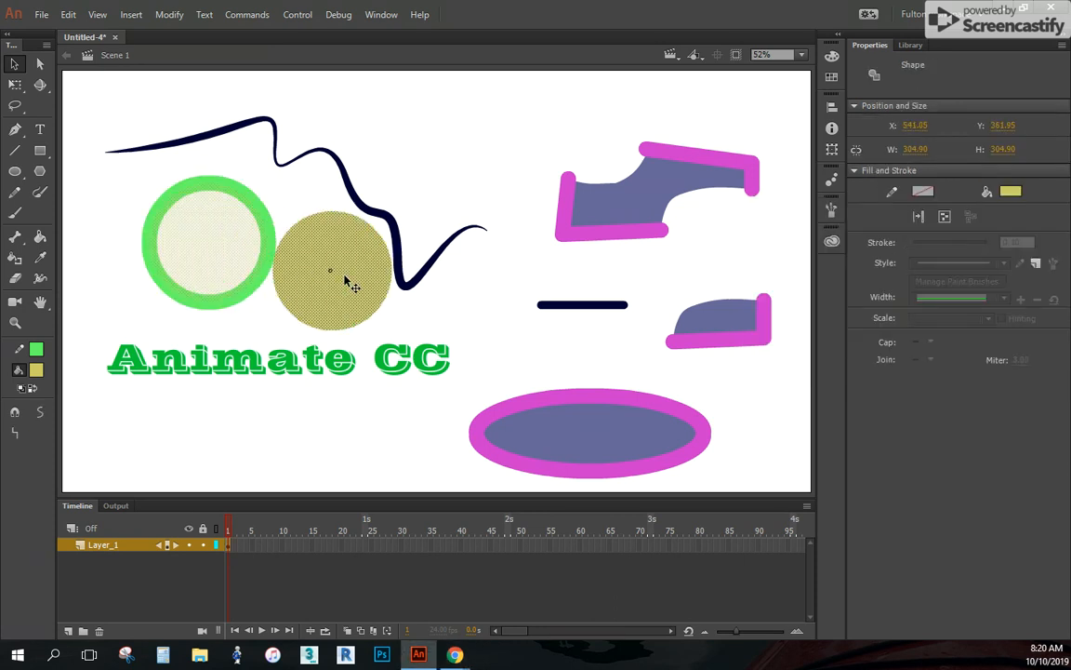
pyautogui.click(221, 195)
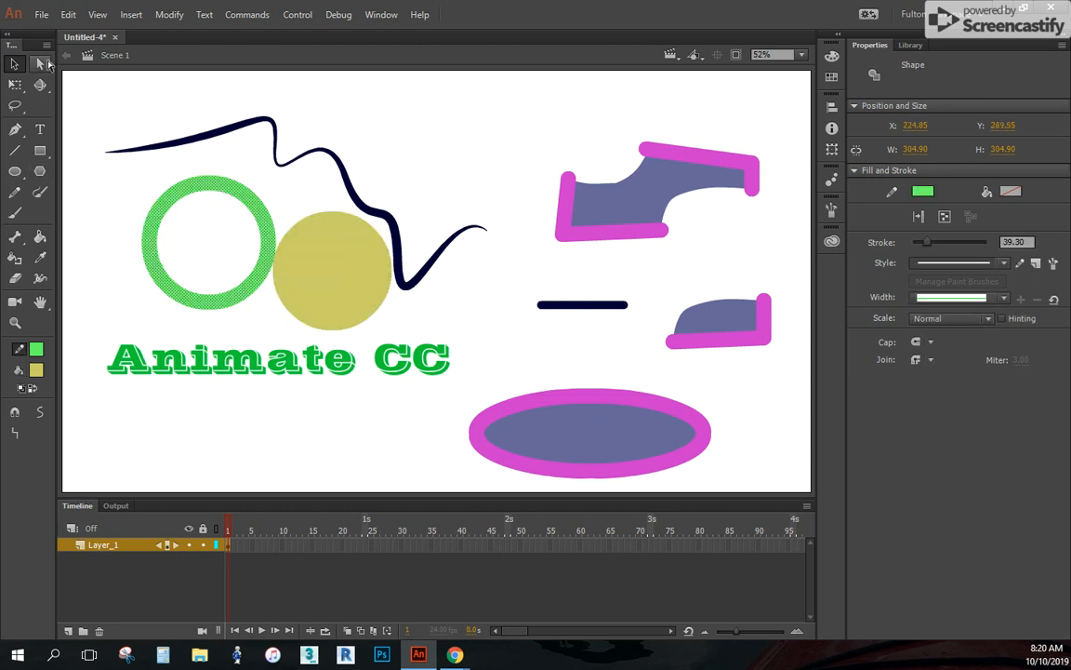
# Reshape the green ring with the Subselection tool by pulling its upper anchor points outward on both sides
pyautogui.click(42, 64)
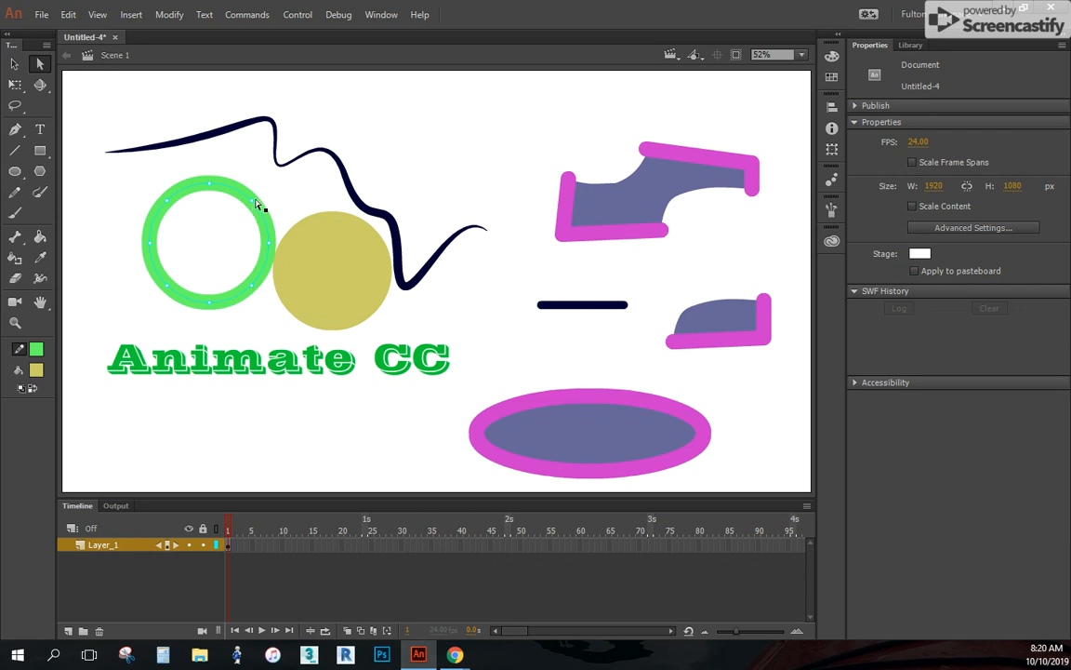
pyautogui.moveTo(256, 205); pyautogui.dragTo(323, 190)
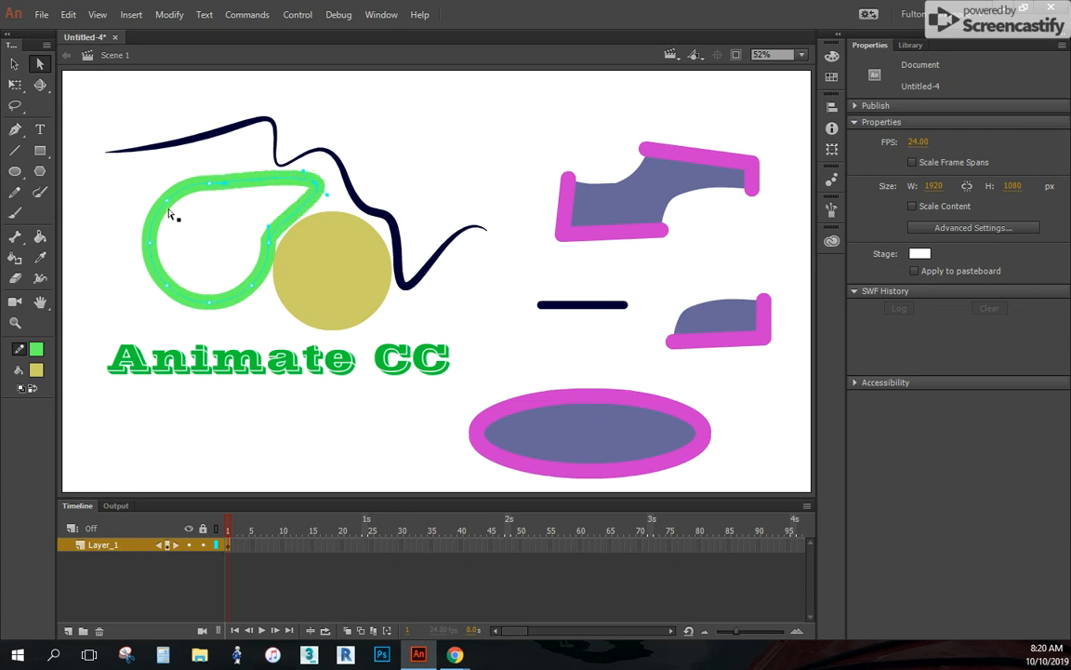
pyautogui.moveTo(160, 197); pyautogui.dragTo(110, 194)
pyautogui.moveTo(151, 250); pyautogui.dragTo(122, 298)
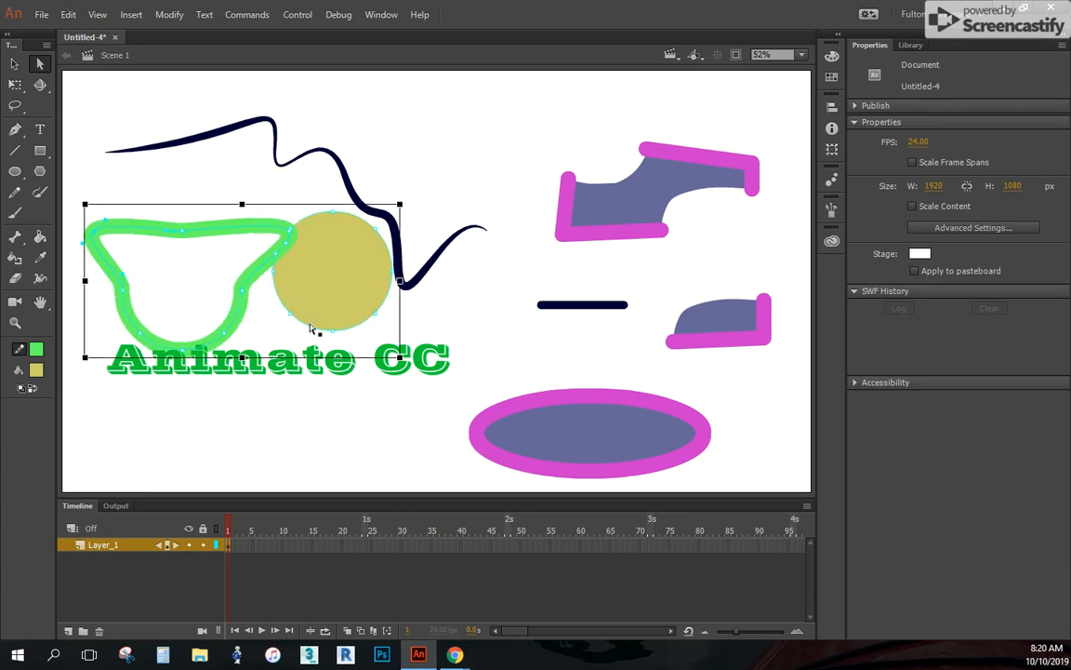
# Undo the anchor point edits on the green ring
pyautogui.hotkey('ctrl', 'z')
pyautogui.hotkey('ctrl', 'z')
pyautogui.hotkey('ctrl', 'z')
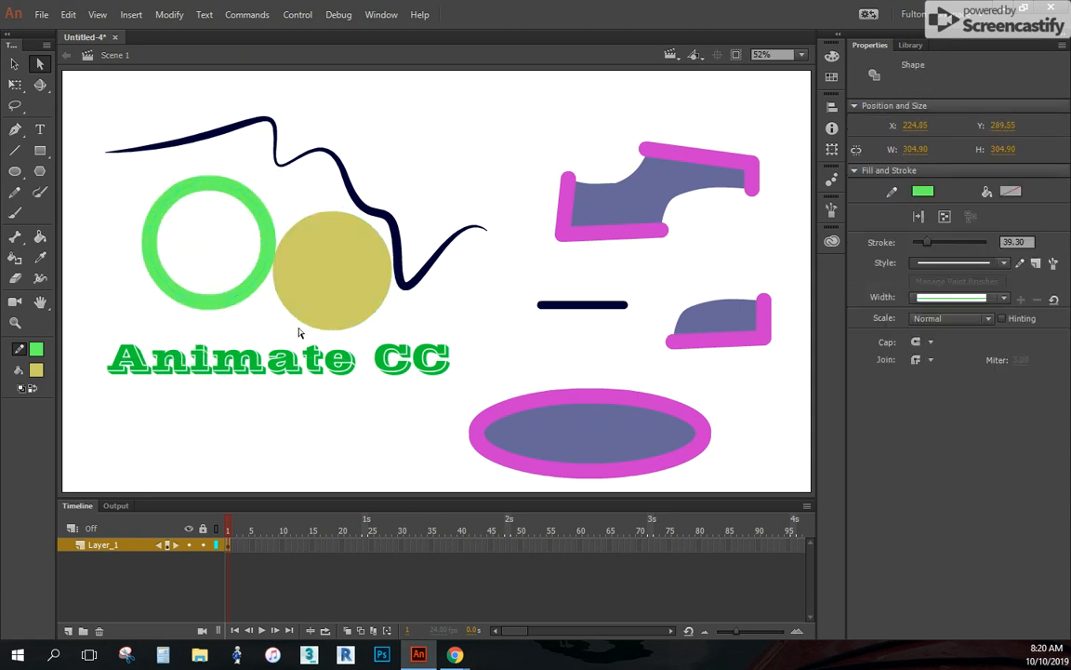
# With the PolyStar tool, draw a pentagon above the wavy line and a 10-sided polygon below the Animate CC text
pyautogui.click(40, 171)
pyautogui.moveTo(437, 139)
pyautogui.mouseDown()
pyautogui.moveTo(461, 186)
pyautogui.moveTo(429, 229)
pyautogui.moveTo(432, 206)
pyautogui.mouseUp()
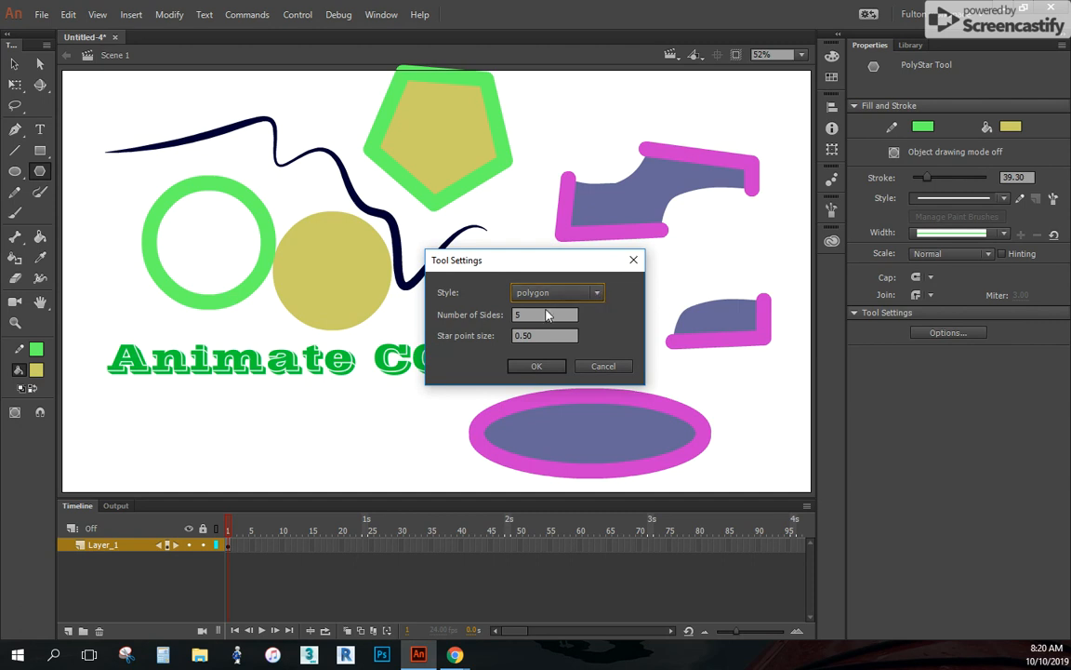
pyautogui.doubleClick(533, 315)
pyautogui.write('10')
pyautogui.click(537, 365)
pyautogui.moveTo(170, 418)
pyautogui.mouseDown()
pyautogui.moveTo(232, 455)
pyautogui.moveTo(215, 438)
pyautogui.moveTo(223, 436)
pyautogui.mouseUp()
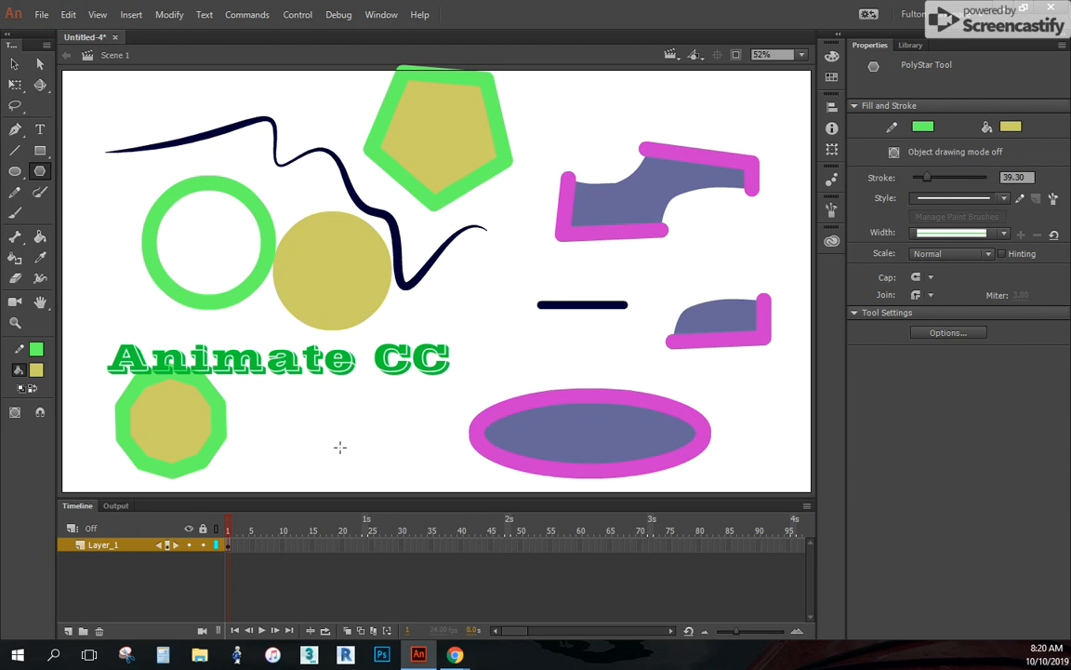
# Undo both polygons, the fill move, the circle's colour changes and the circle itself
pyautogui.hotkey('ctrl', 'z')
pyautogui.hotkey('ctrl', 'z')
pyautogui.hotkey('ctrl', 'z')
pyautogui.hotkey('ctrl', 'z')
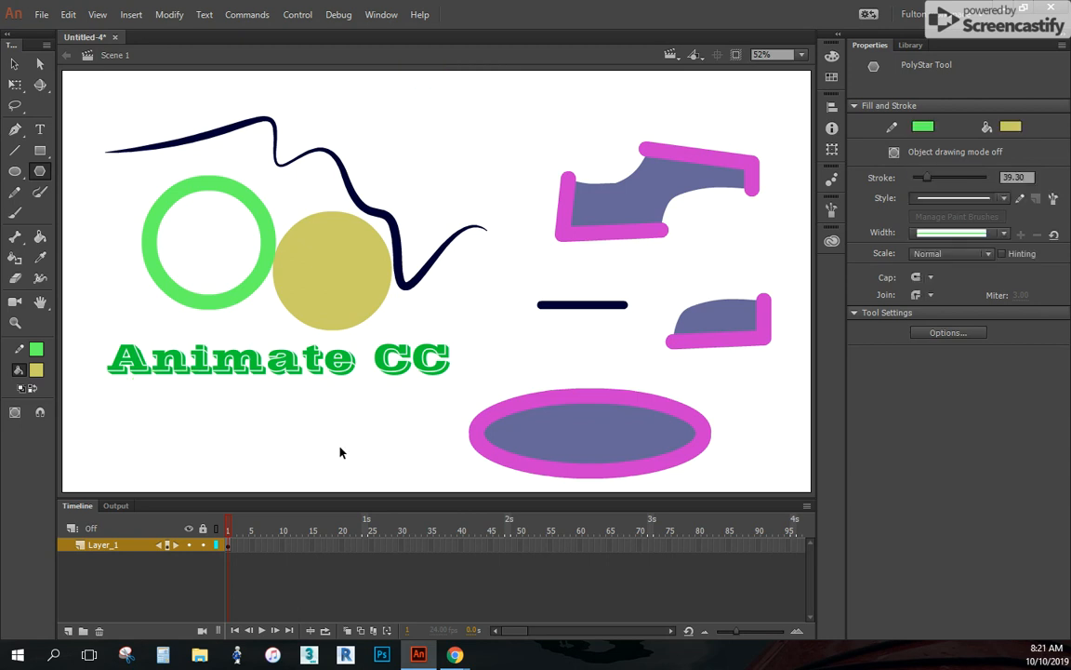
pyautogui.hotkey('ctrl', 'z')
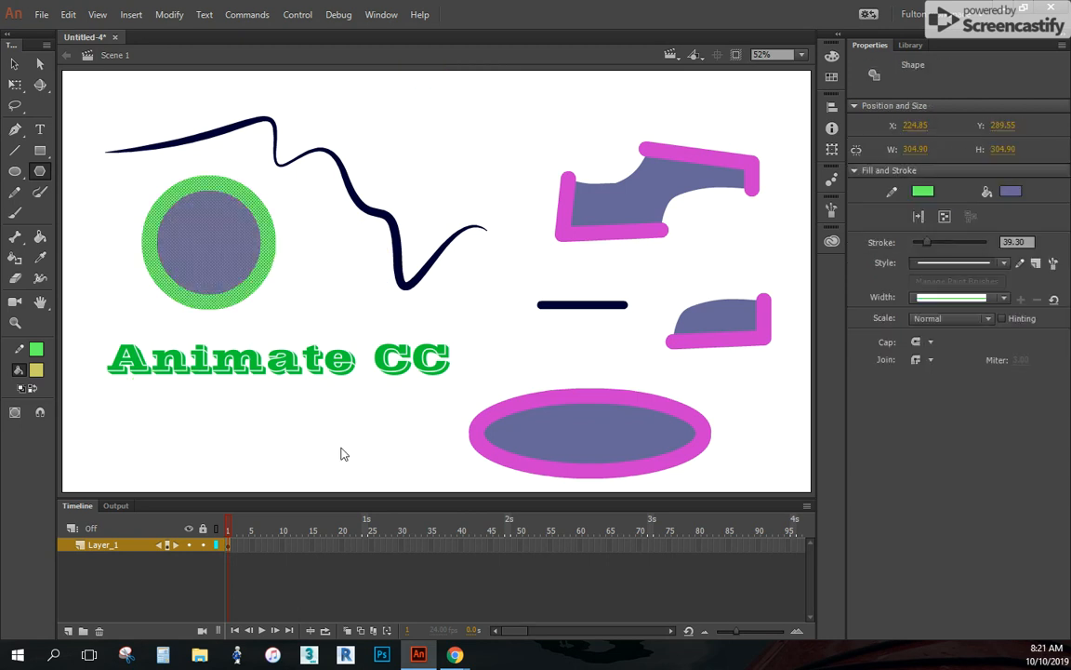
pyautogui.hotkey('ctrl', 'z')
pyautogui.hotkey('ctrl', 'z')
pyautogui.hotkey('ctrl', 'z')
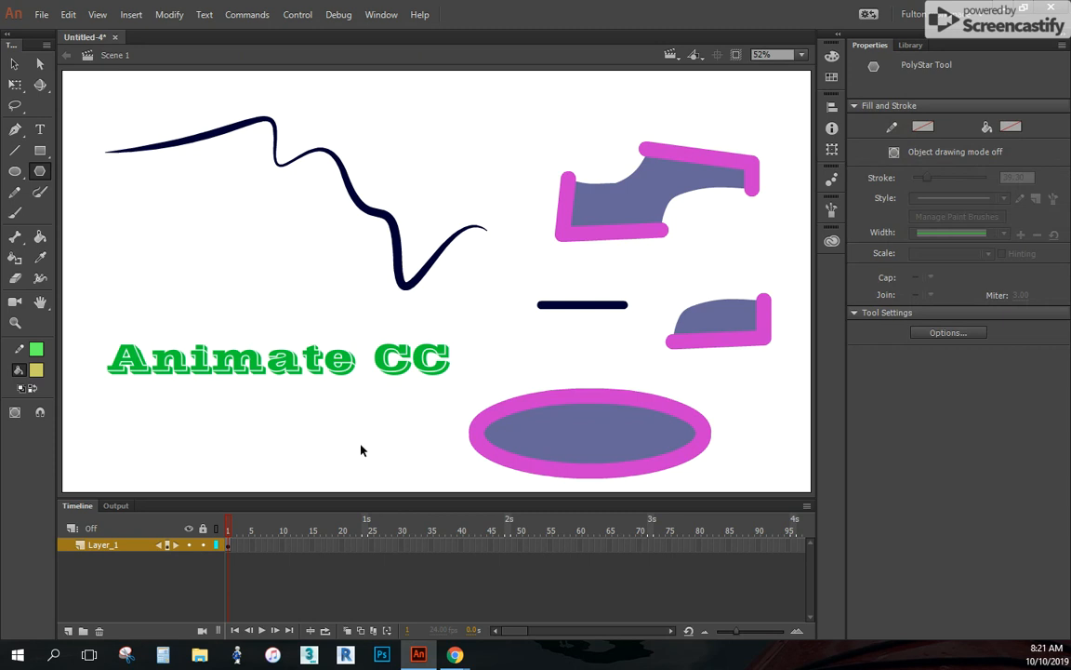
# Set the PolyStar tool to star style with 20 sides and draw a star about 810 px wide over the wavy line's start
pyautogui.click(936, 335)
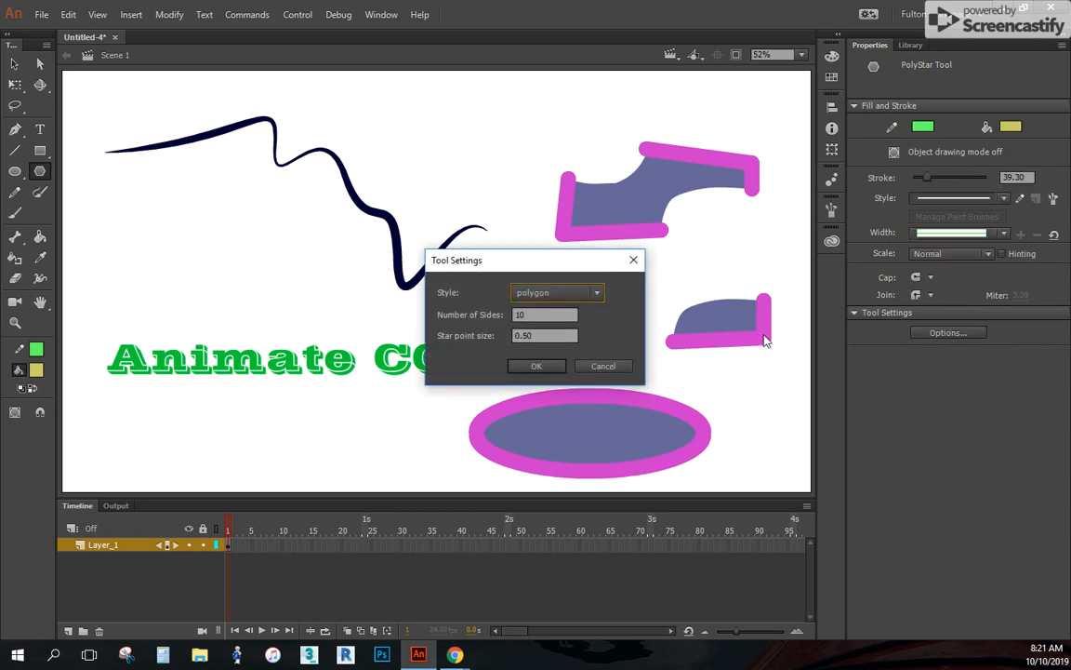
pyautogui.click(598, 292)
pyautogui.click(547, 329)
pyautogui.press('Tab')
pyautogui.write('20')
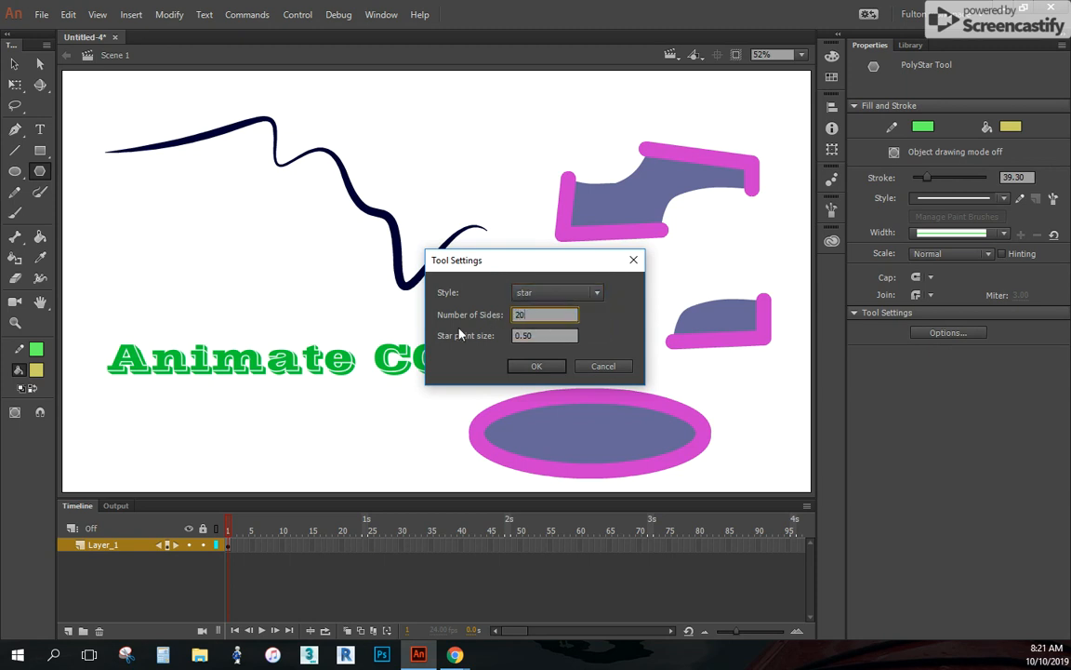
pyautogui.click(537, 365)
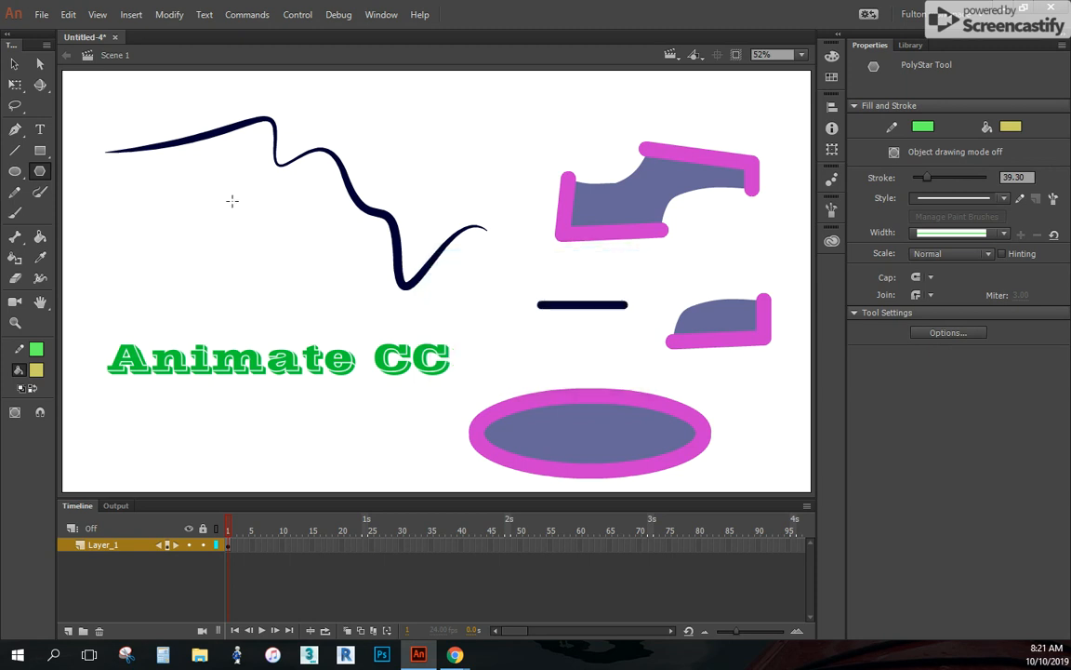
pyautogui.moveTo(158, 218)
pyautogui.mouseDown()
pyautogui.moveTo(228, 158)
pyautogui.moveTo(365, 384)
pyautogui.mouseUp()
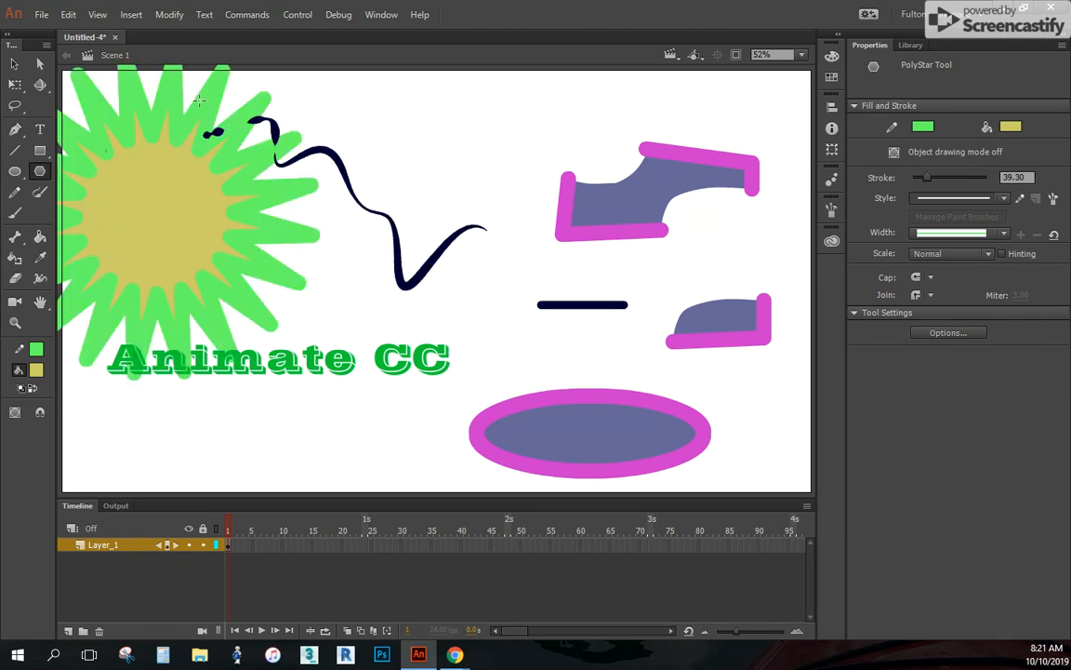
# Set the star's stroke size to 9.00 and its stroke colour to pink, and deselect it
pyautogui.press('v')
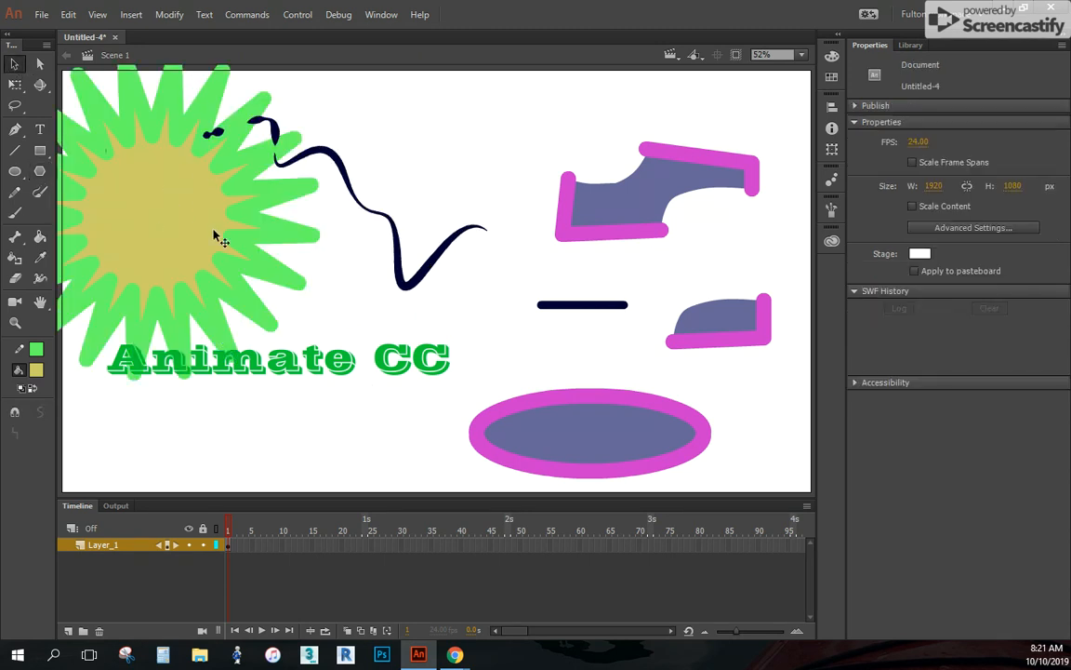
pyautogui.doubleClick(172, 215)
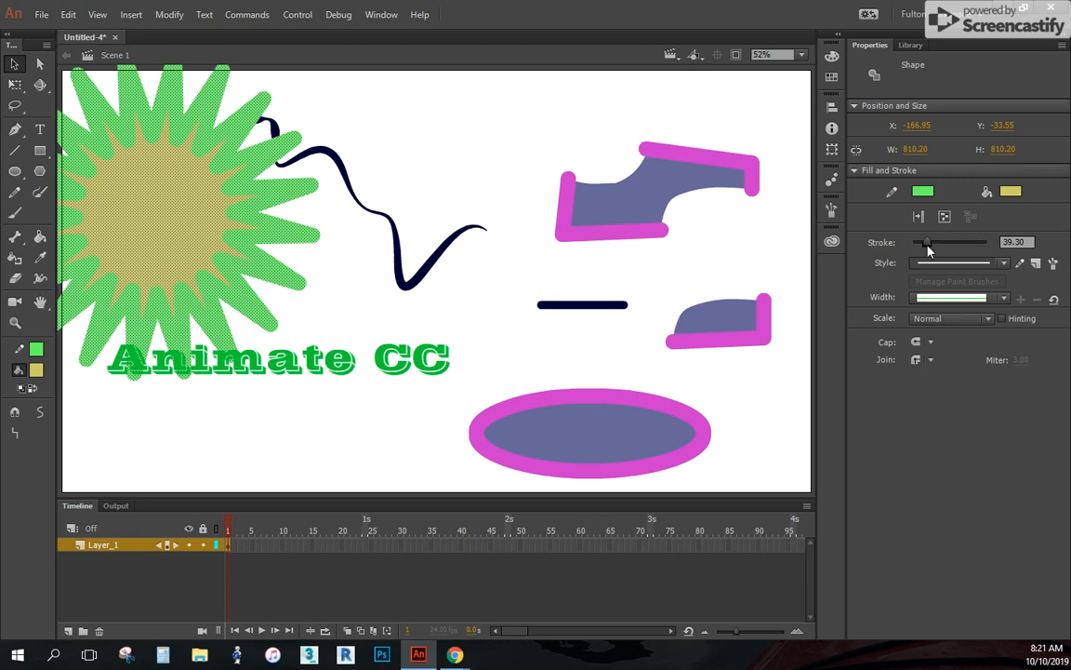
pyautogui.moveTo(927, 247); pyautogui.dragTo(916, 249)
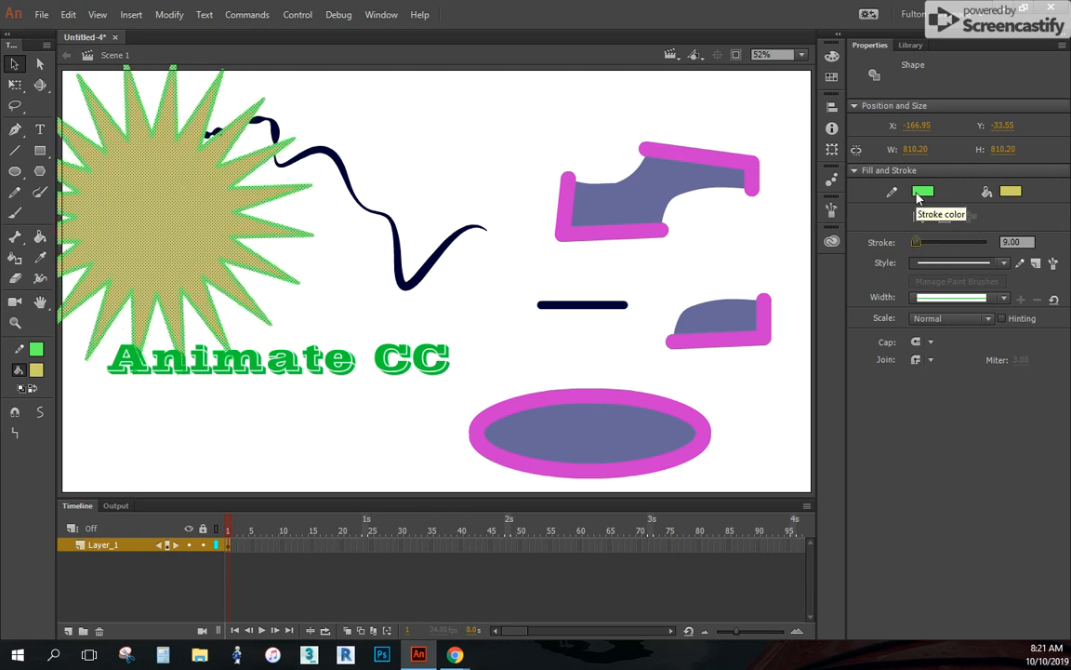
pyautogui.click(920, 193)
pyautogui.click(875, 320)
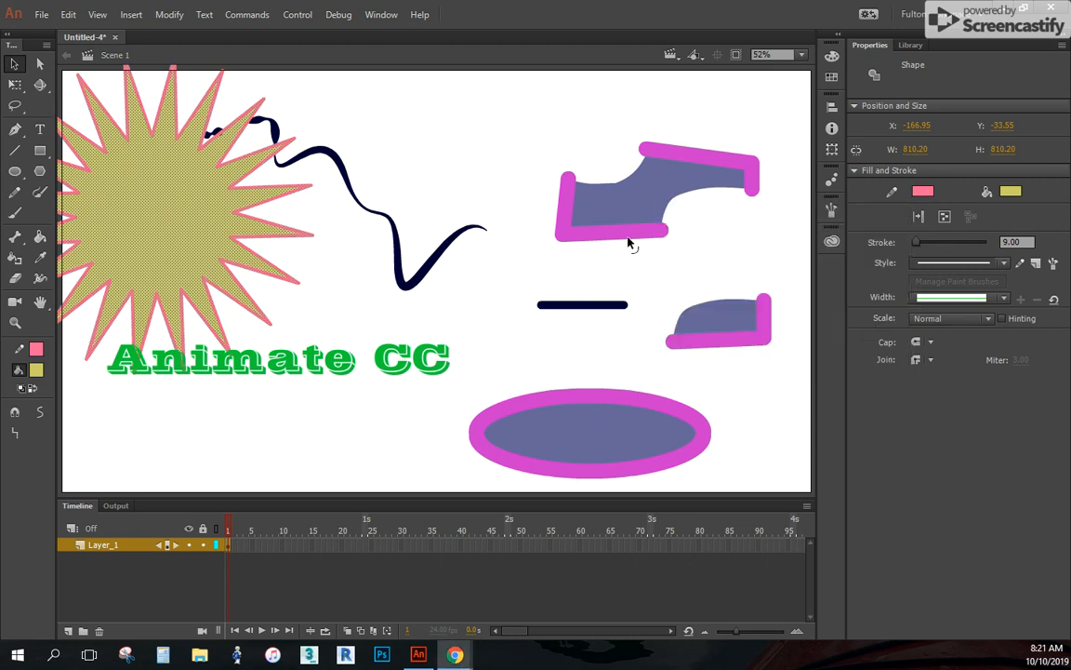
pyautogui.click(408, 131)
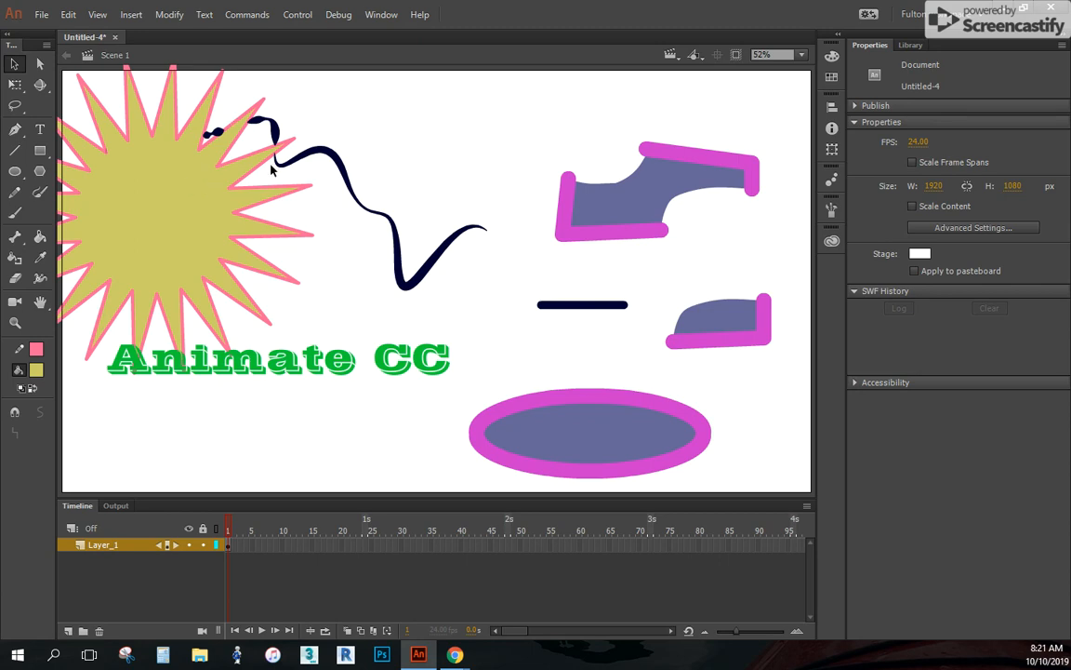
# Try moving only the star's fill towards the purple shapes, undo it, and move fill and outline together fully onto the stage
pyautogui.moveTo(175, 208); pyautogui.dragTo(544, 270)
pyautogui.hotkey('ctrl', 'z')
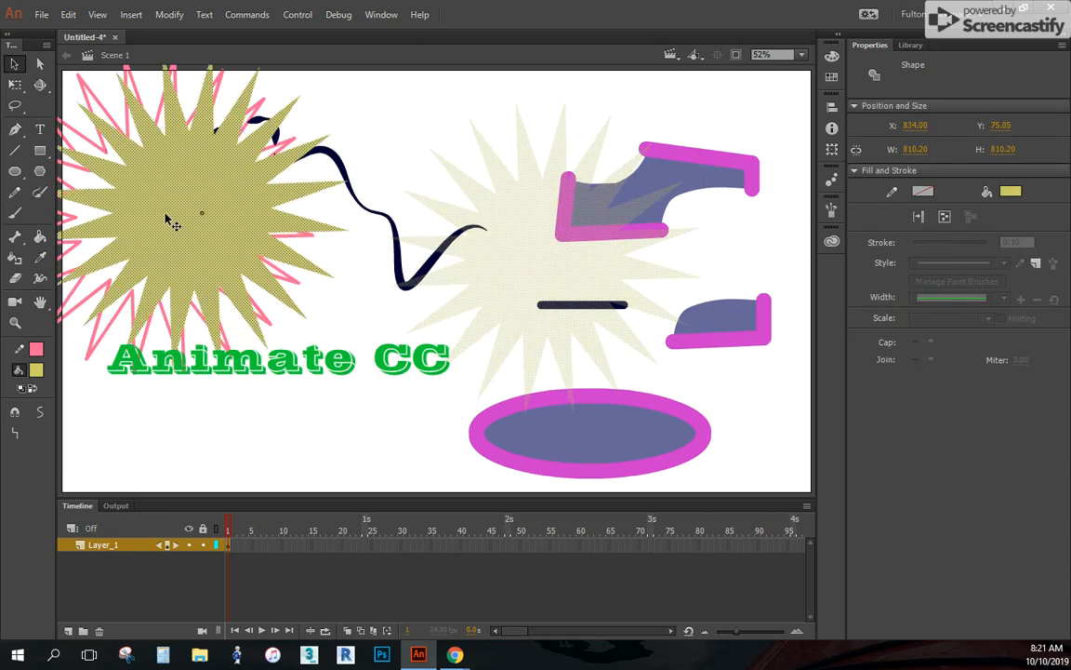
pyautogui.hotkey('ctrl', 'y')
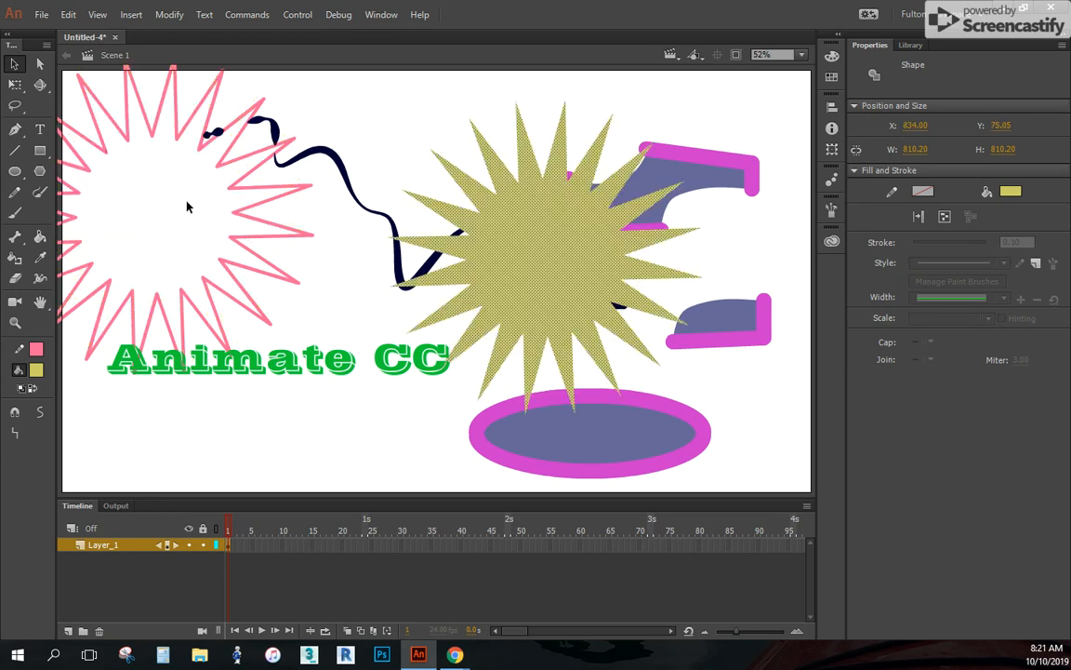
pyautogui.hotkey('ctrl', 'z')
pyautogui.doubleClick(190, 211)
pyautogui.moveTo(191, 210)
pyautogui.mouseDown()
pyautogui.moveTo(292, 297)
pyautogui.moveTo(437, 358)
pyautogui.moveTo(311, 279)
pyautogui.moveTo(366, 270)
pyautogui.moveTo(232, 258)
pyautogui.moveTo(246, 243)
pyautogui.moveTo(232, 239)
pyautogui.moveTo(305, 391)
pyautogui.moveTo(444, 410)
pyautogui.moveTo(268, 231)
pyautogui.moveTo(246, 239)
pyautogui.moveTo(242, 295)
pyautogui.moveTo(246, 245)
pyautogui.mouseUp()
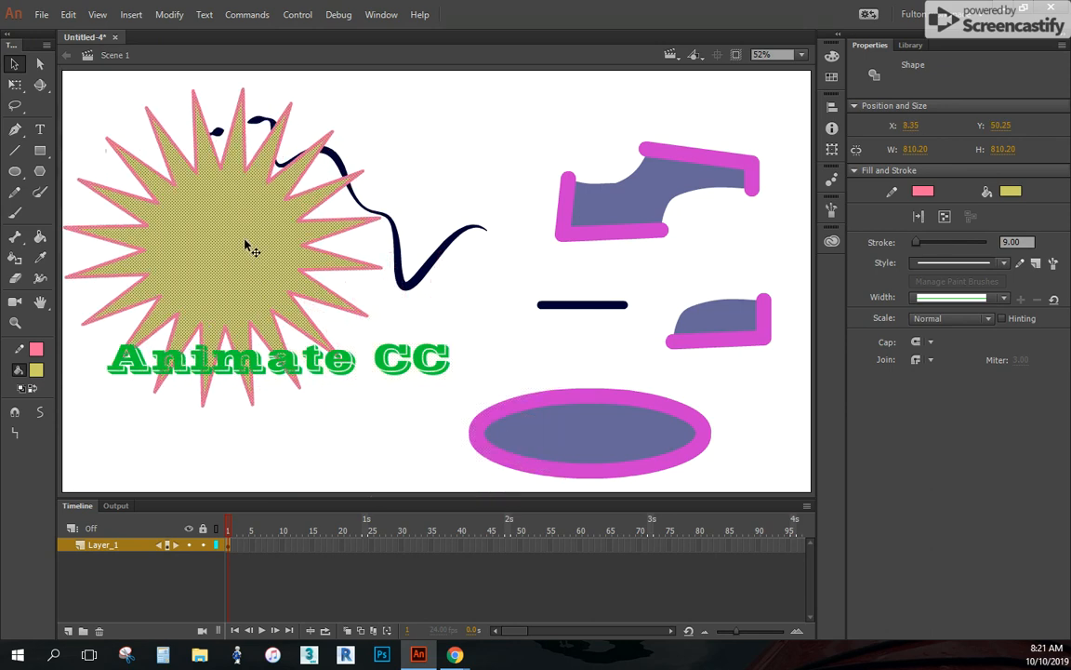
# Undo the star's move, its stroke changes and its drawing to restore the intact wavy line
pyautogui.hotkey('ctrl', 'z')
pyautogui.hotkey('ctrl', 'z')
pyautogui.hotkey('ctrl', 'z')
pyautogui.hotkey('ctrl', 'z')
pyautogui.hotkey('ctrl', 'z')
pyautogui.hotkey('ctrl', 'z')
pyautogui.hotkey('ctrl', 'z')
pyautogui.hotkey('ctrl', 'z')
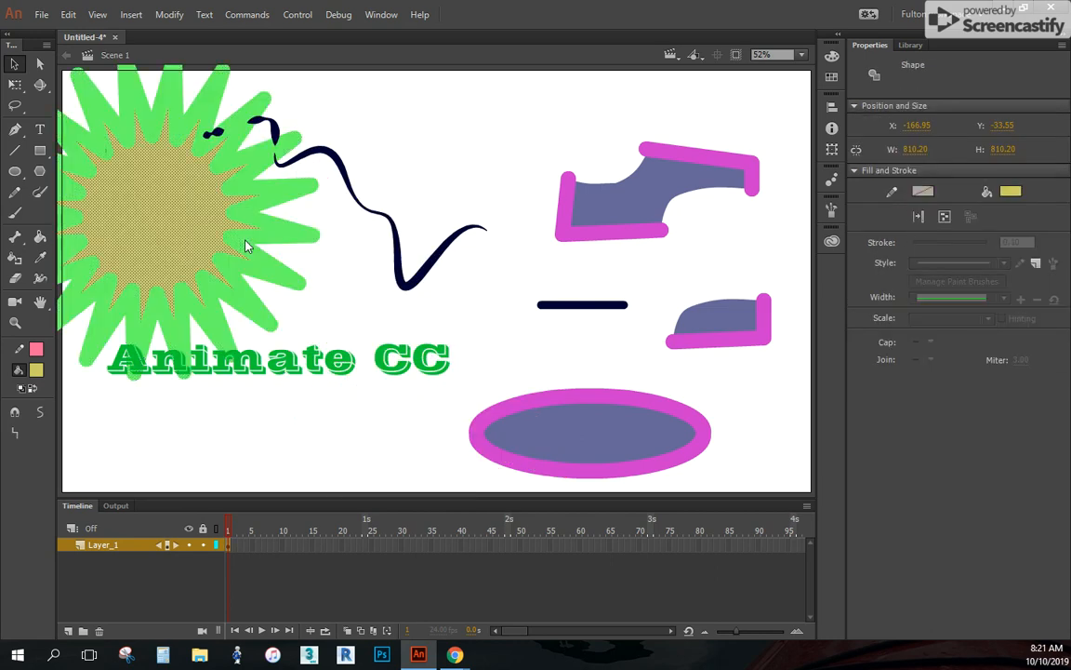
pyautogui.hotkey('ctrl', 'z')
pyautogui.hotkey('ctrl', 'z')
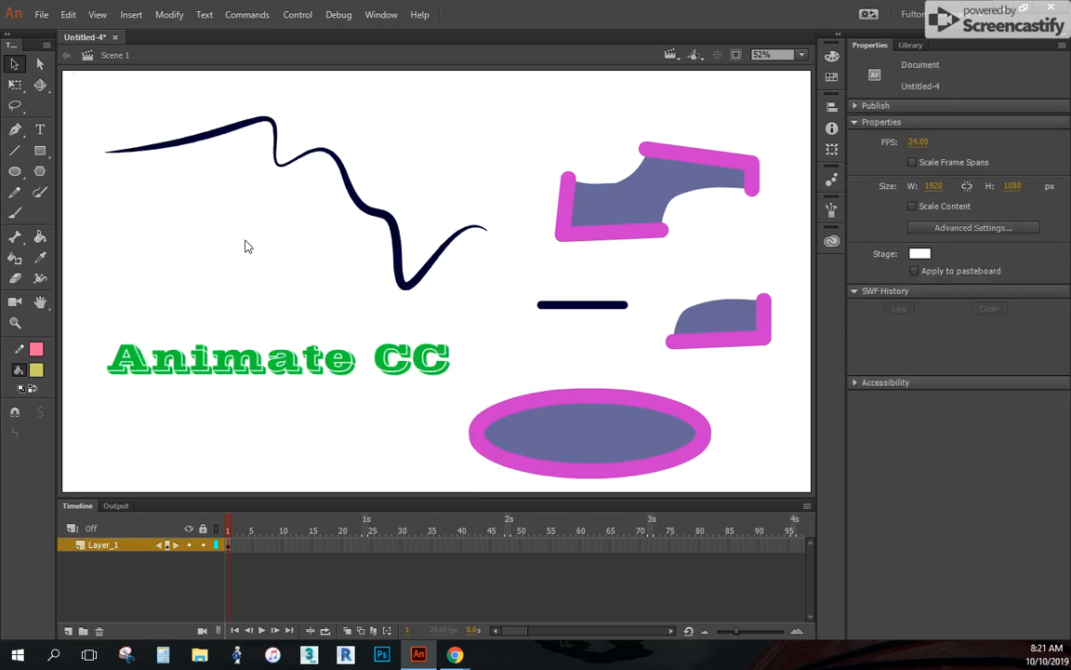
# Add a new layer and draw on it a 20-point star about 812 px wide with pink stroke and mustard fill
pyautogui.click(68, 632)
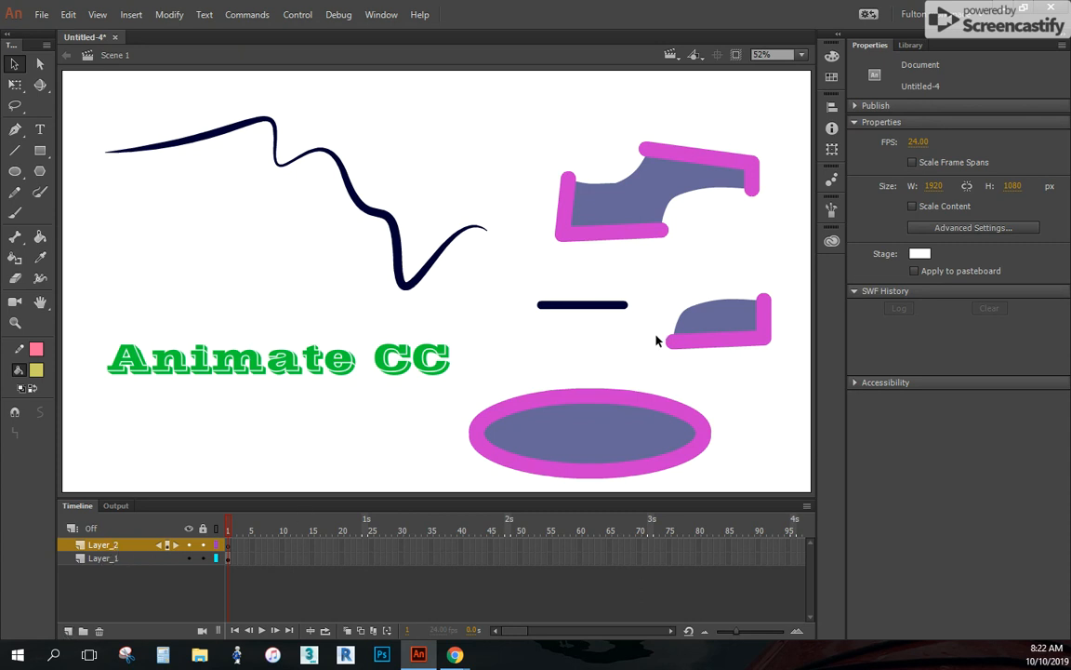
pyautogui.click(40, 172)
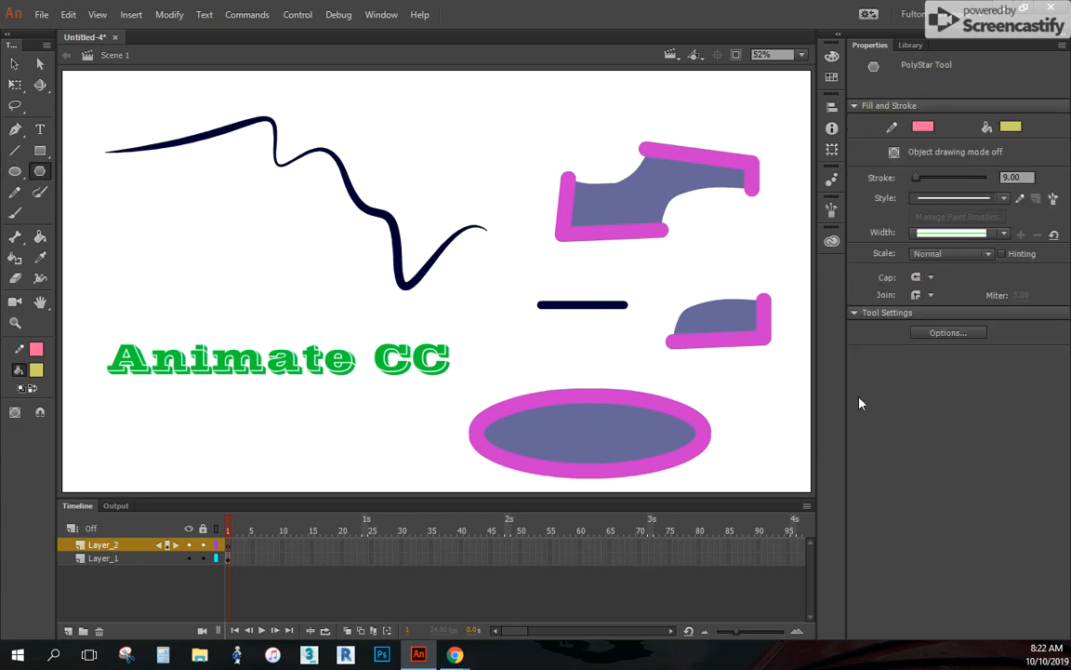
pyautogui.click(948, 333)
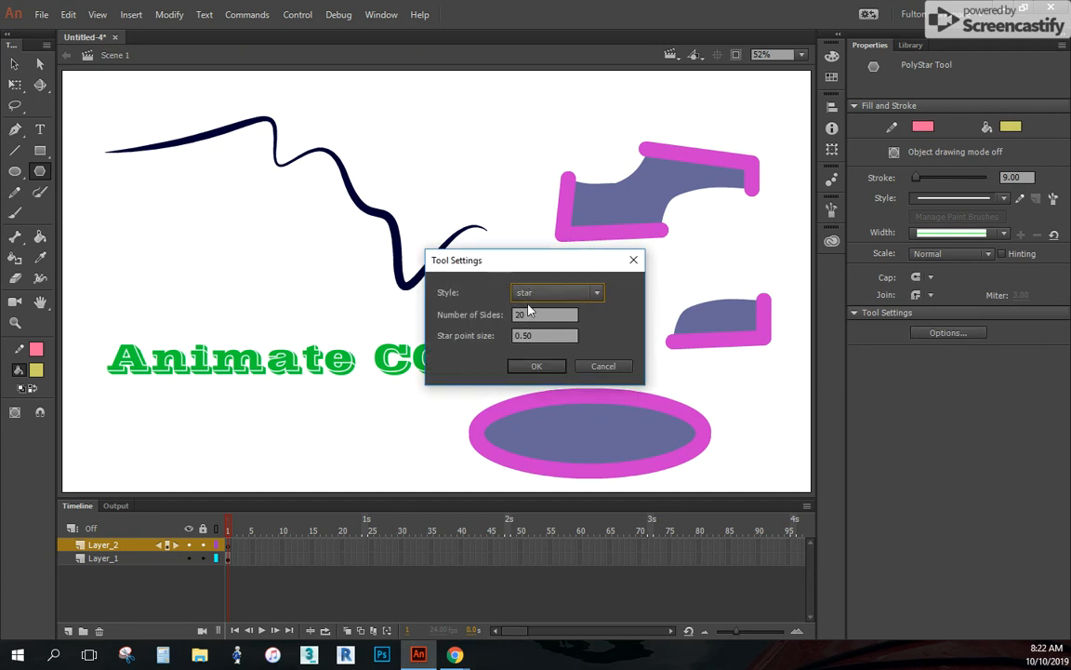
pyautogui.click(536, 366)
pyautogui.moveTo(204, 205); pyautogui.dragTo(270, 344)
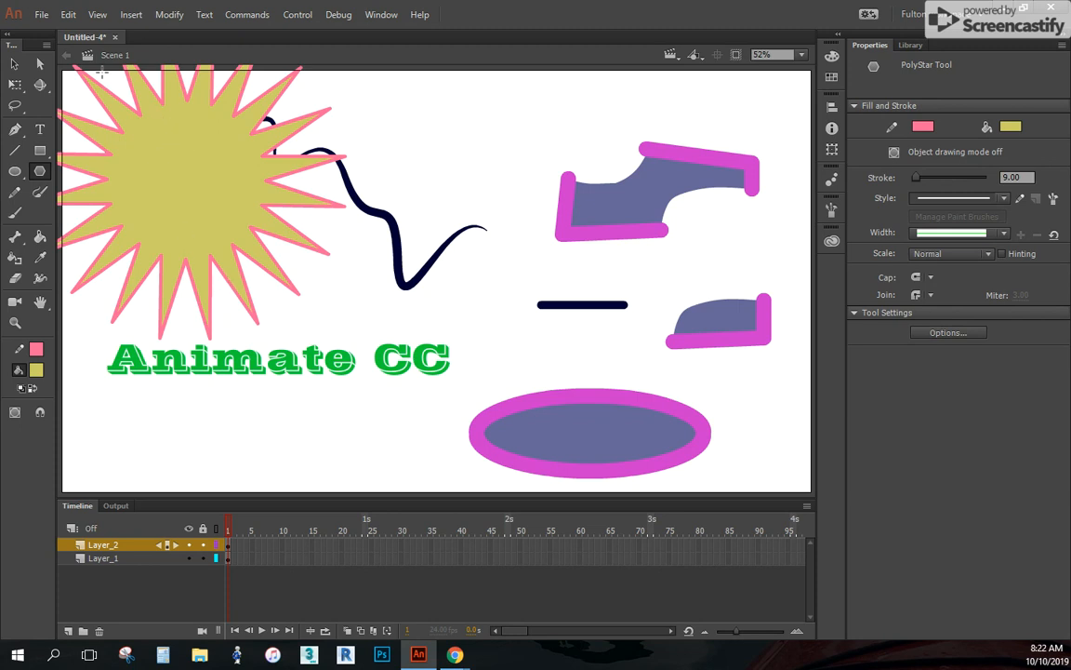
# Move the whole star on Layer_2 down so it lies fully on the stage, and deselect it
pyautogui.click(15, 84)
pyautogui.click(205, 189)
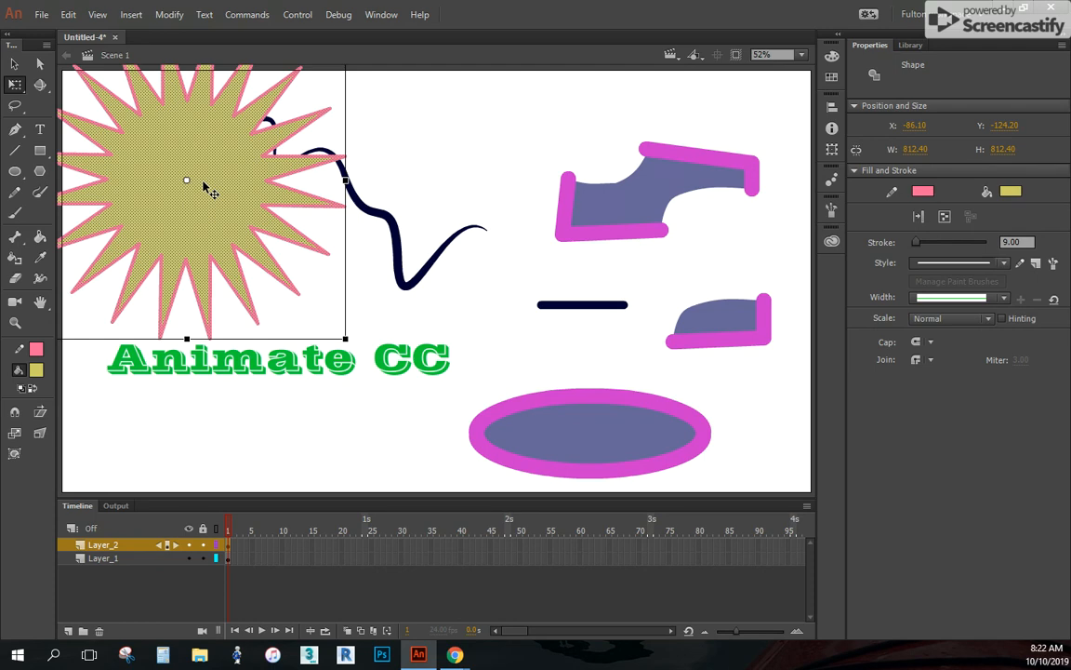
pyautogui.moveTo(208, 192); pyautogui.dragTo(259, 262)
pyautogui.click(148, 437)
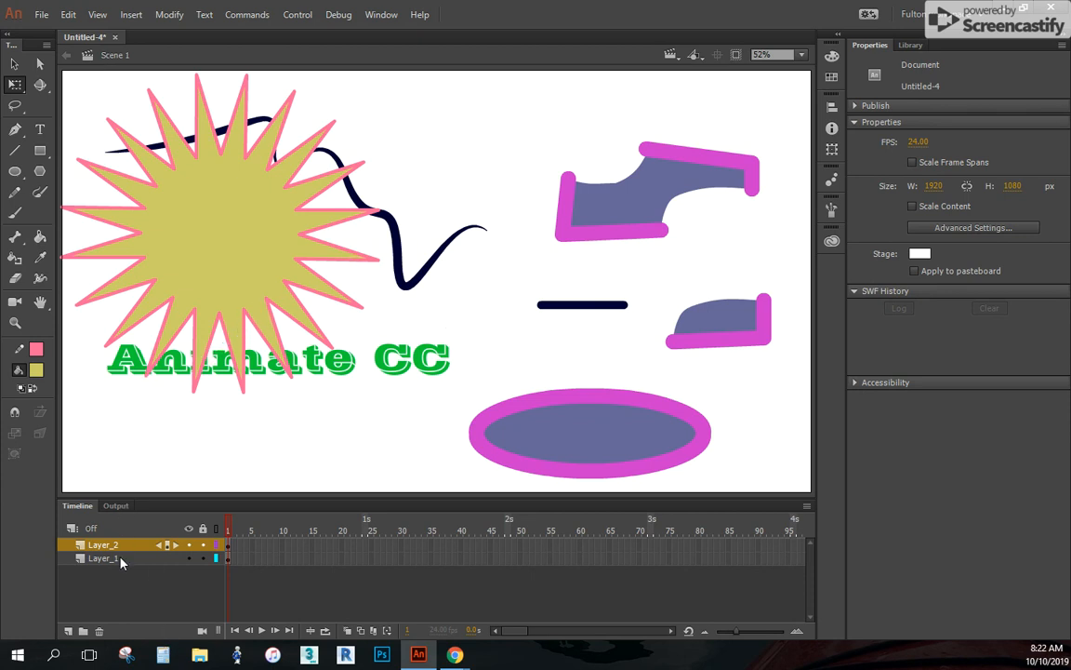
# Draw a small S-shaped curve, a square and a circle freehand with the Pencil tool between the star and the cut shape
pyautogui.click(15, 192)
pyautogui.moveTo(455, 129)
pyautogui.mouseDown()
pyautogui.moveTo(493, 139)
pyautogui.moveTo(503, 205)
pyautogui.mouseUp()
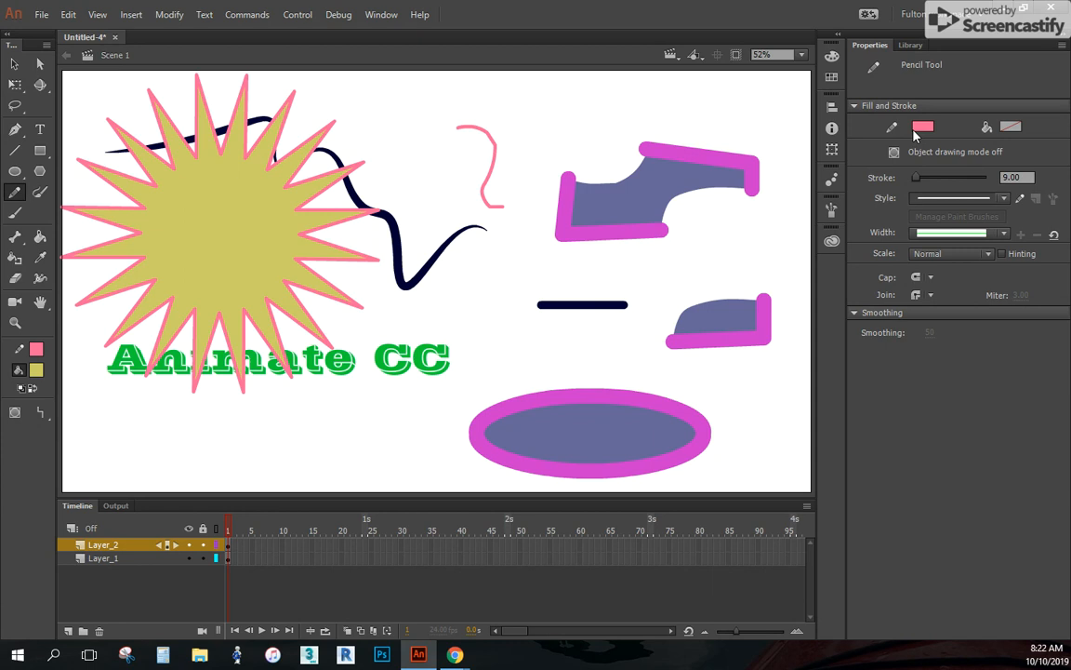
pyautogui.moveTo(399, 99)
pyautogui.mouseDown()
pyautogui.moveTo(394, 128)
pyautogui.moveTo(445, 144)
pyautogui.moveTo(445, 101)
pyautogui.moveTo(396, 104)
pyautogui.mouseUp()
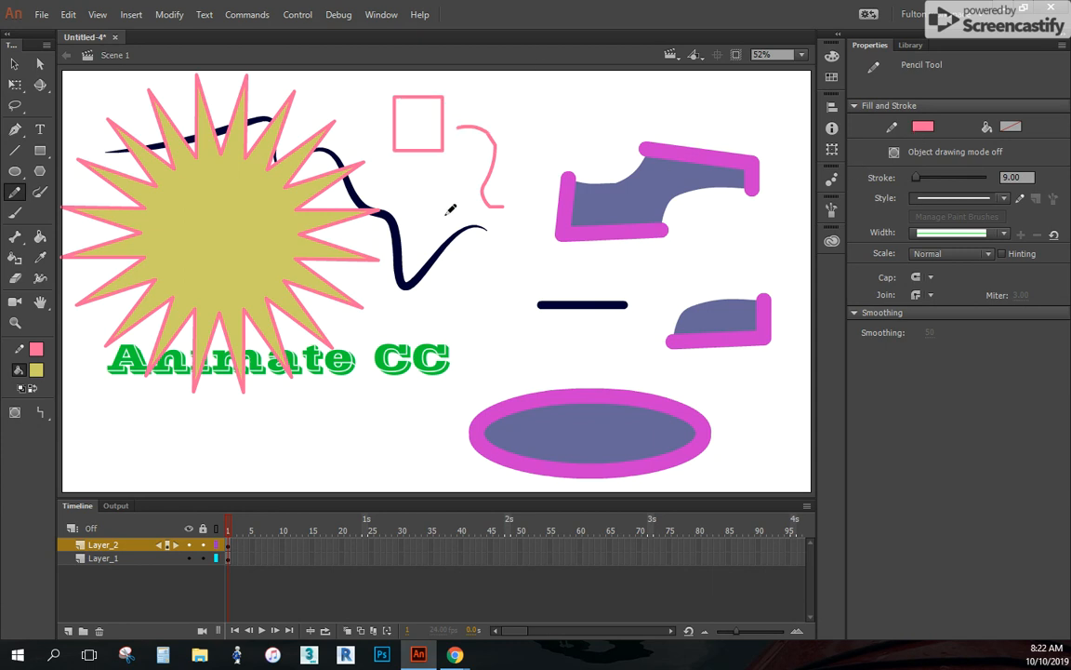
pyautogui.moveTo(426, 175)
pyautogui.mouseDown()
pyautogui.moveTo(440, 209)
pyautogui.moveTo(438, 160)
pyautogui.mouseUp()
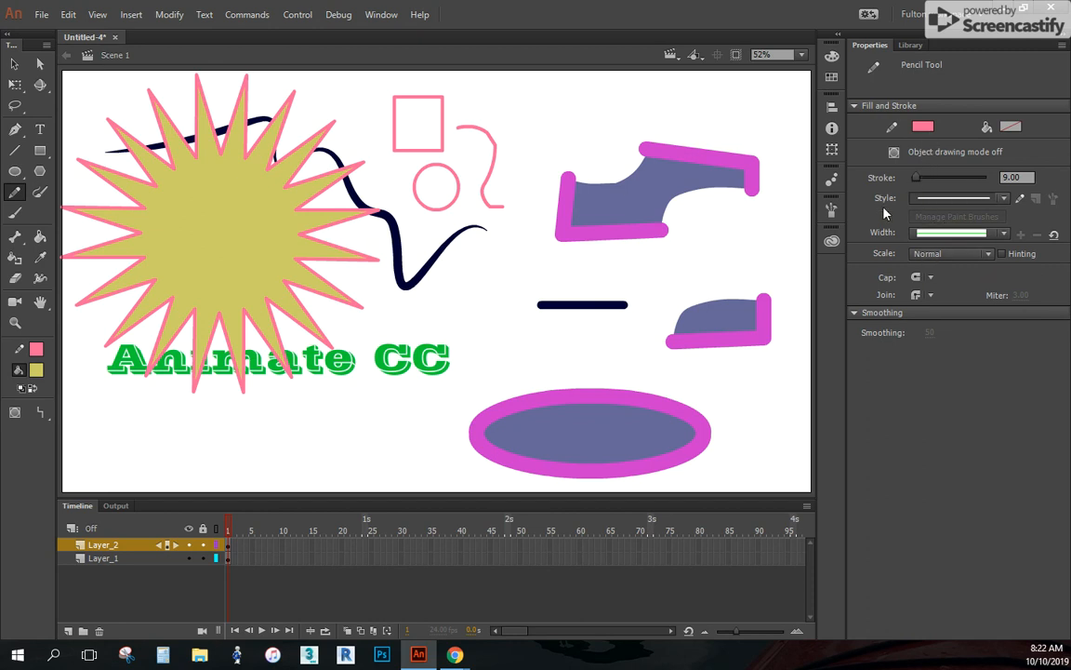
# Using a tapered width profile, draw a straight Pencil line above the cut shape and a U-shaped Paint Brush curve below the Animate CC text
pyautogui.click(949, 232)
pyautogui.click(958, 266)
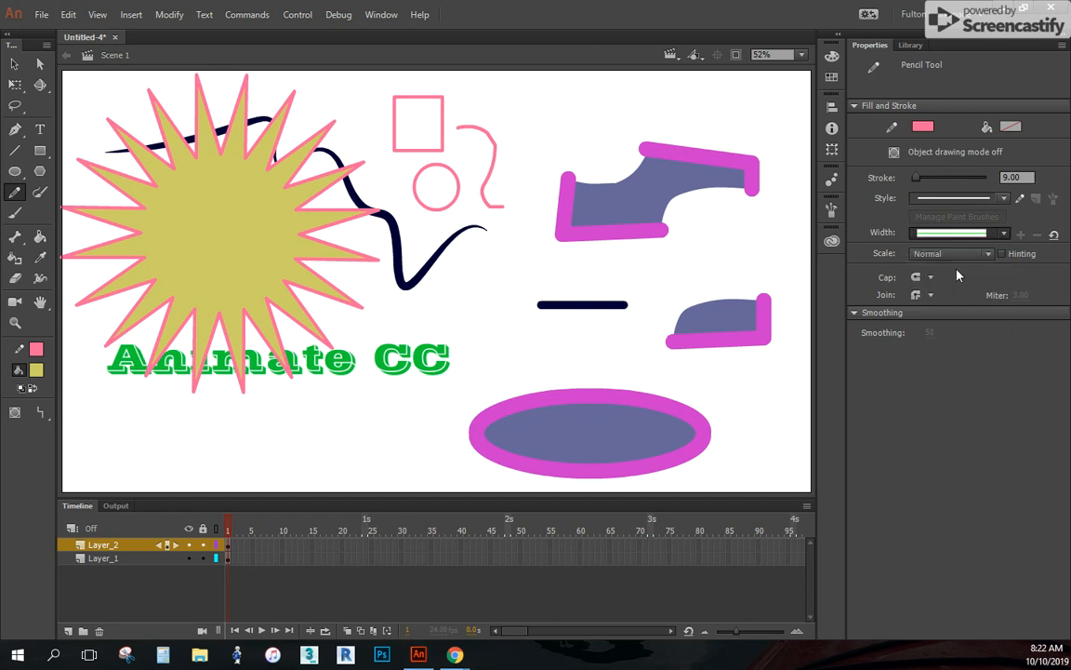
pyautogui.moveTo(550, 126); pyautogui.dragTo(712, 105)
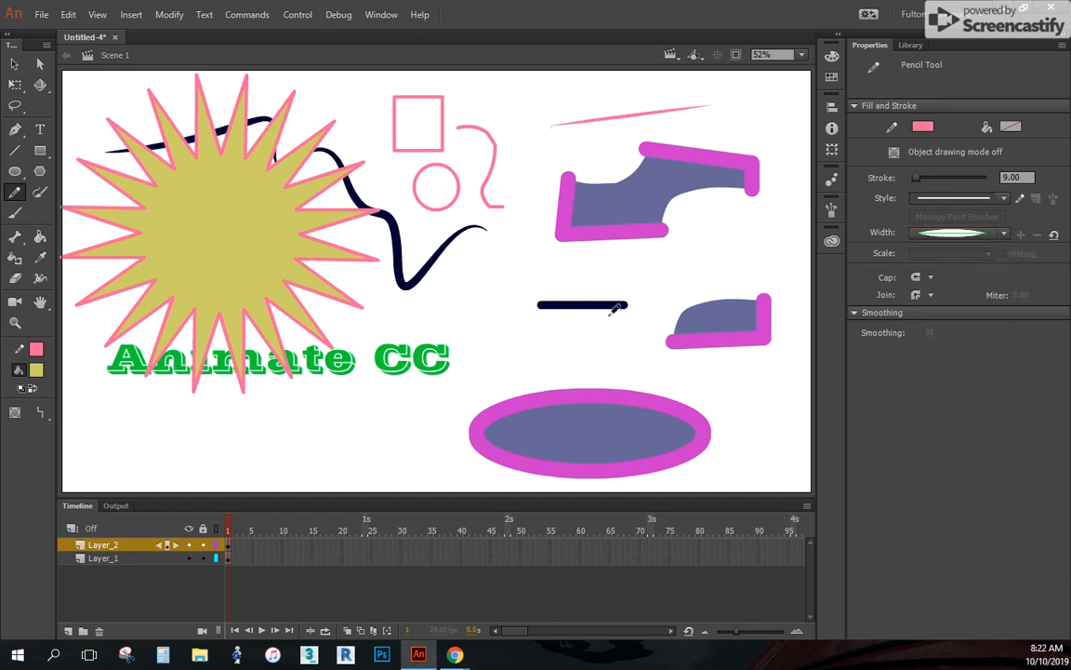
pyautogui.click(41, 195)
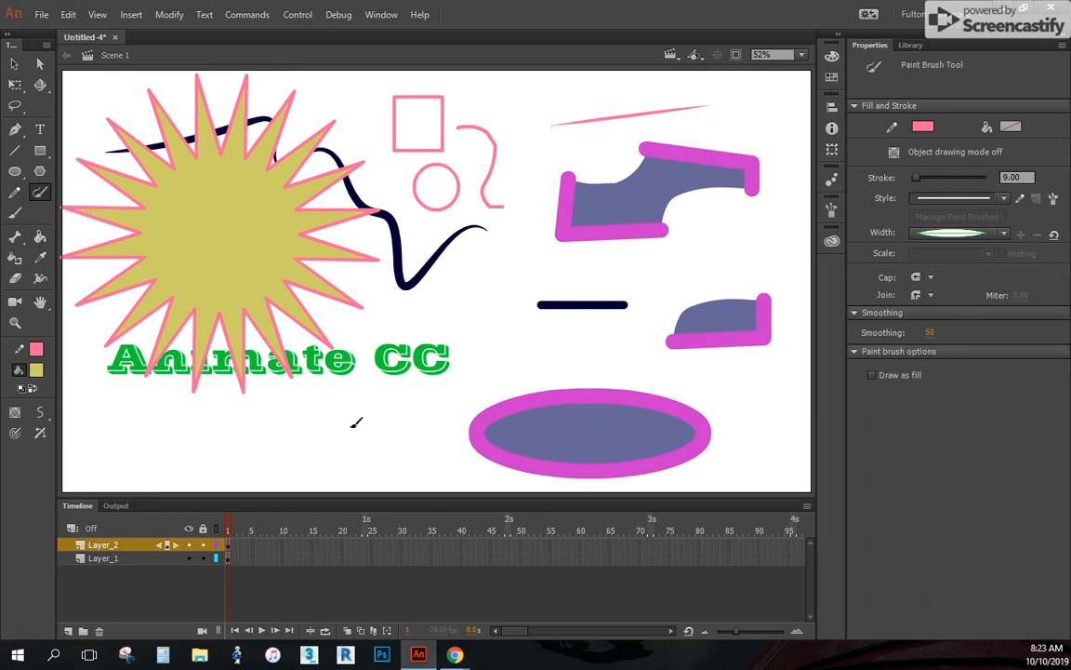
pyautogui.moveTo(138, 419)
pyautogui.mouseDown()
pyautogui.moveTo(251, 475)
pyautogui.moveTo(357, 410)
pyautogui.mouseUp()
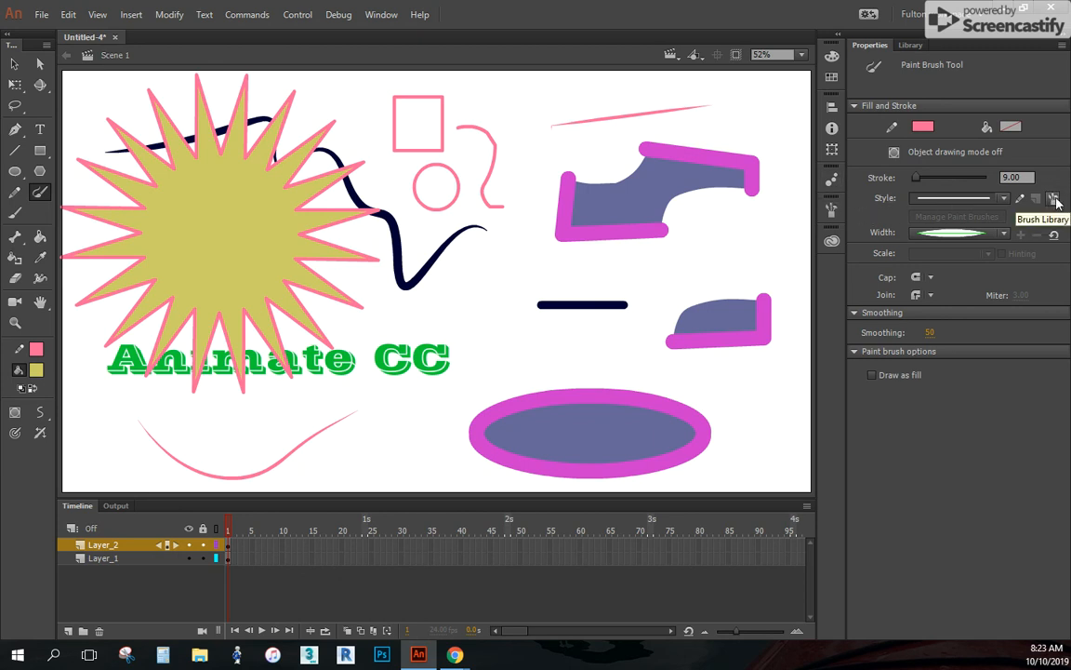
# Add the Chalk - Scribble brush from the Brush Library's Artistic chalk and charcoal set to the document
pyautogui.click(1054, 199)
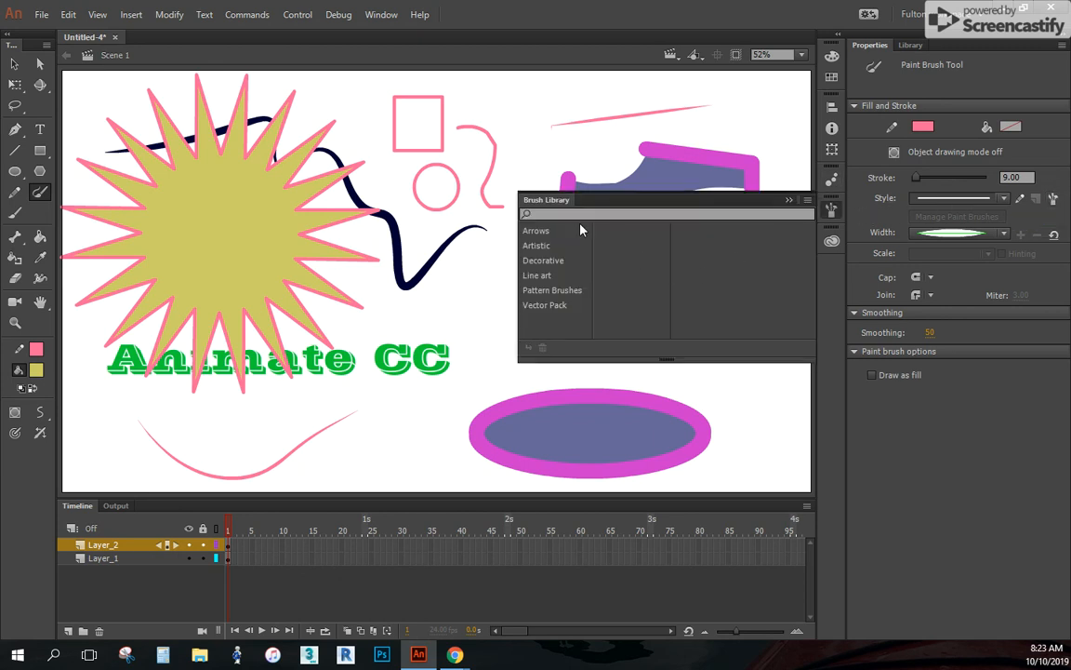
pyautogui.click(549, 246)
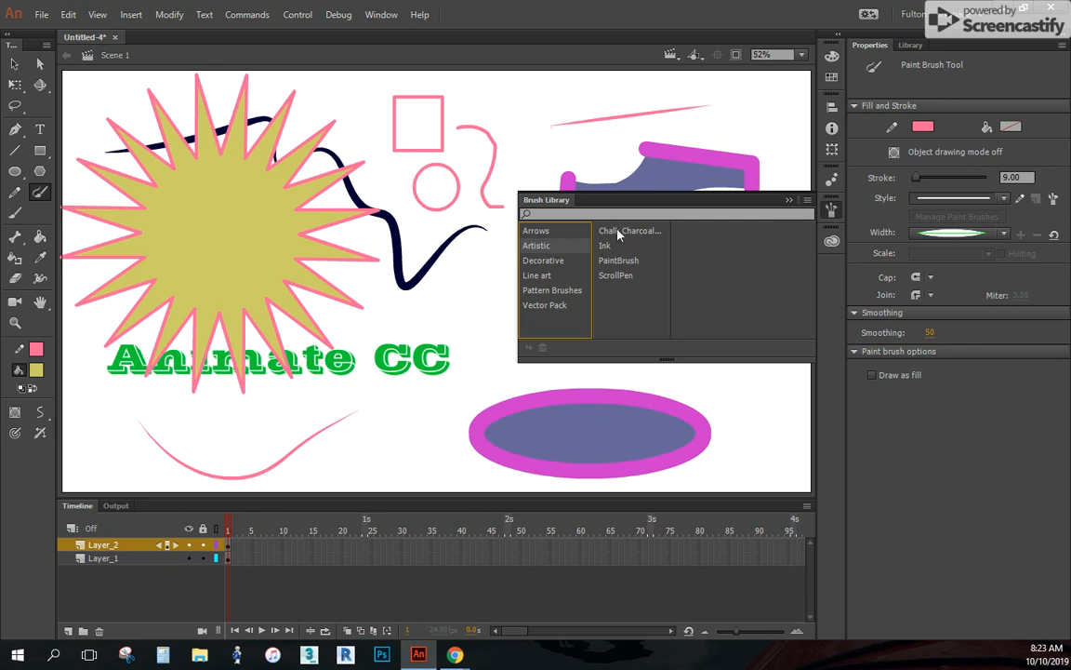
pyautogui.click(617, 233)
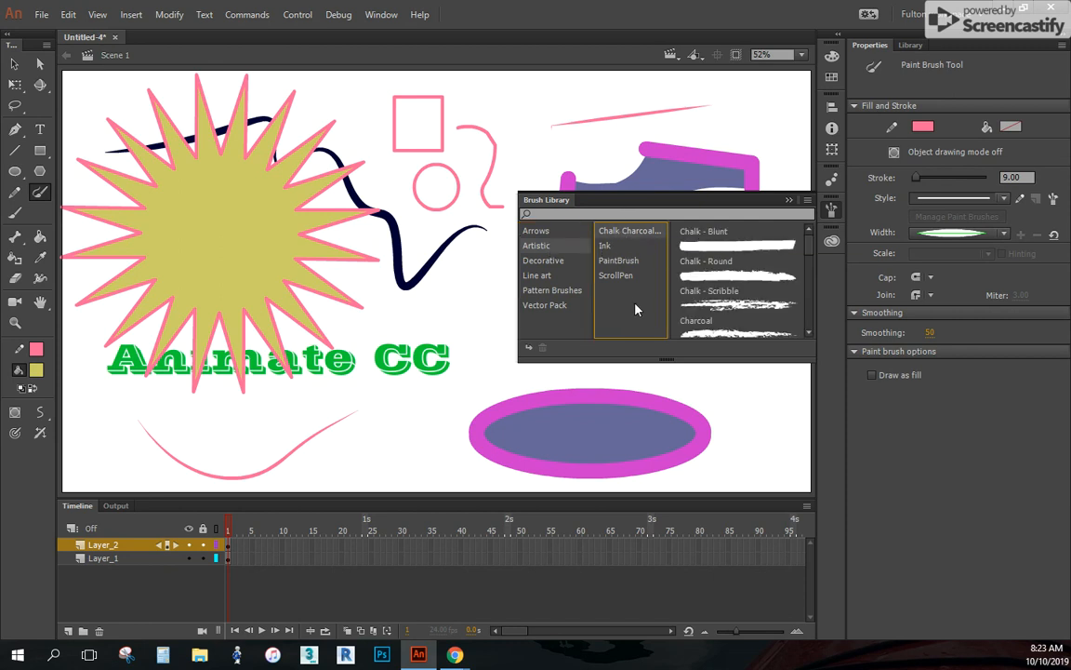
pyautogui.click(746, 307)
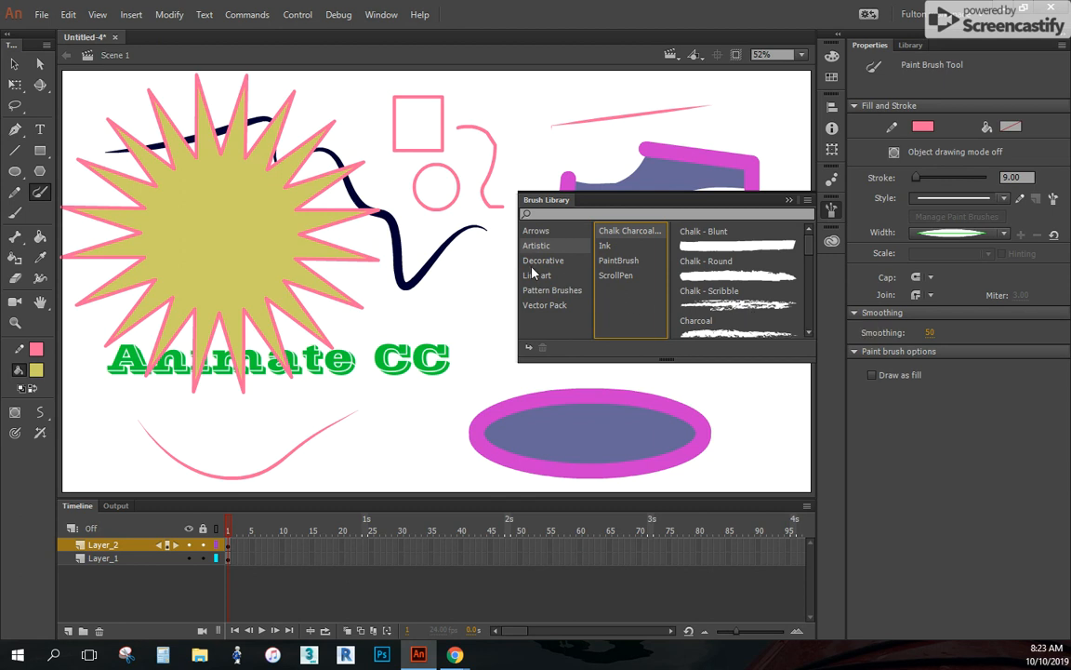
pyautogui.doubleClick(744, 302)
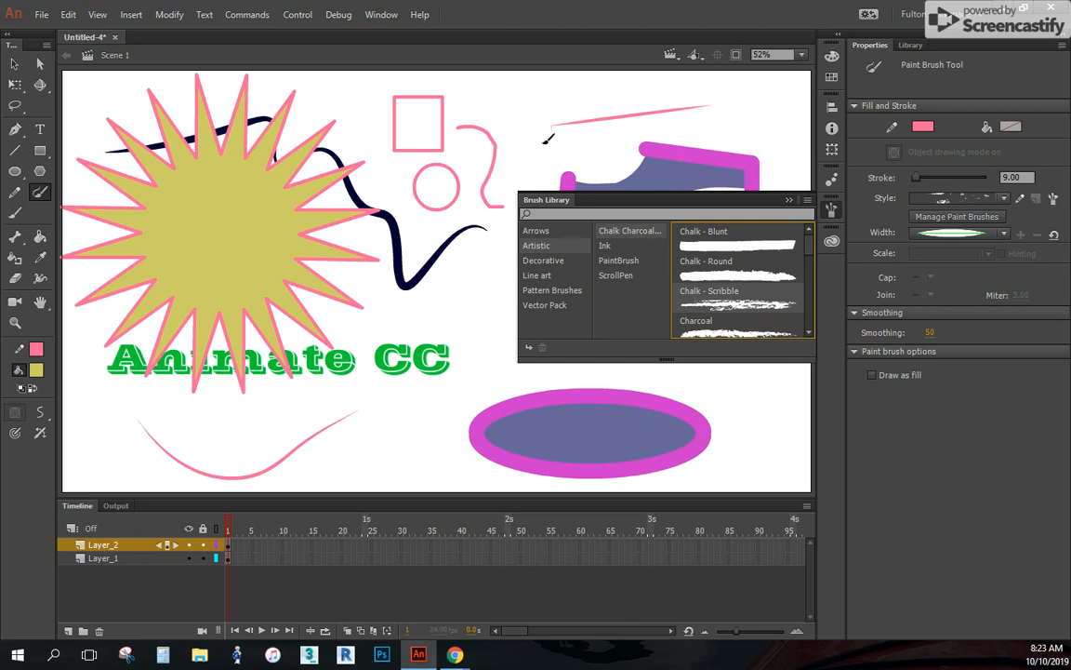
# Paint a thin chalk arch over the short dark line, and a curved chalk stroke of size 53.60 above the large cut shape
pyautogui.click(789, 199)
pyautogui.moveTo(490, 321); pyautogui.dragTo(655, 311)
pyautogui.moveTo(916, 177); pyautogui.dragTo(932, 177)
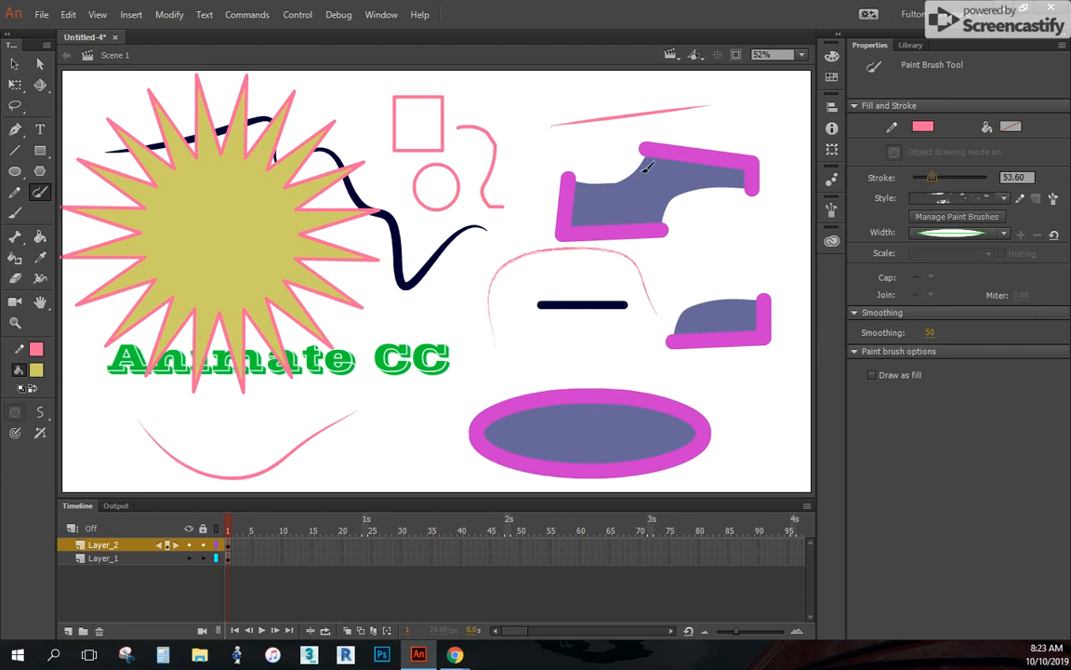
pyautogui.moveTo(495, 95)
pyautogui.mouseDown()
pyautogui.moveTo(576, 101)
pyautogui.moveTo(581, 178)
pyautogui.mouseUp()
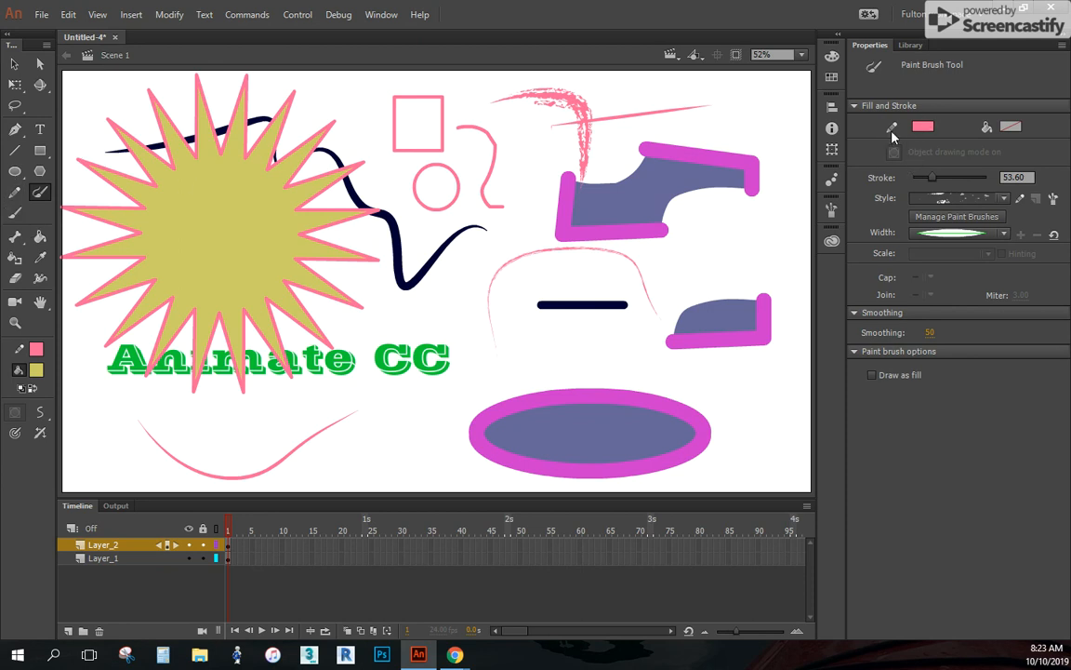
# Paint a mustard Brush stroke at size 26 above the ellipse, and two thick ones at size 84 beside and below the text
pyautogui.click(15, 213)
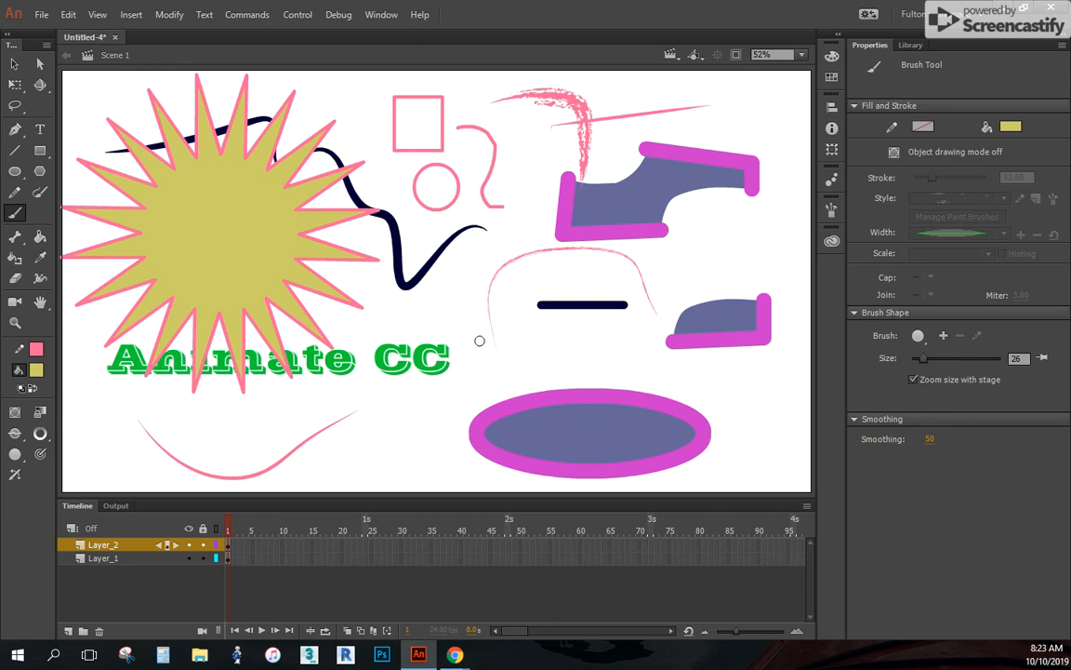
pyautogui.moveTo(474, 382); pyautogui.dragTo(611, 348)
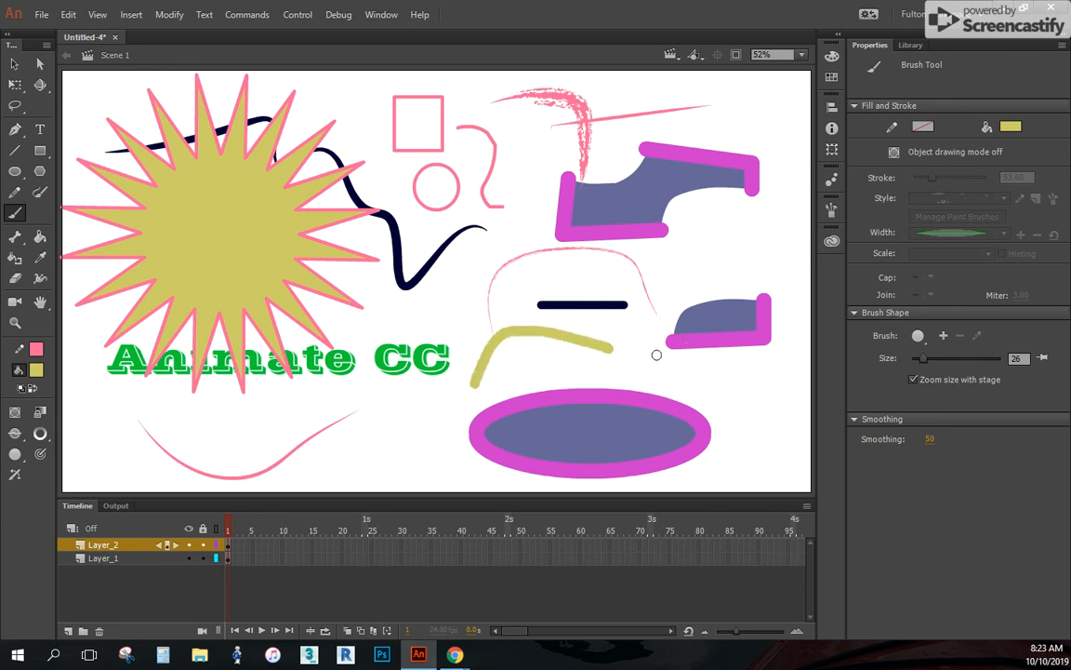
pyautogui.press(']')
pyautogui.press(']')
pyautogui.press(']')
pyautogui.press(']')
pyautogui.press(']')
pyautogui.press(']')
pyautogui.press(']')
pyautogui.press(']')
pyautogui.press(']')
pyautogui.press(']')
pyautogui.press(']')
pyautogui.press(']')
pyautogui.press(']')
pyautogui.press(']')
pyautogui.press(']')
pyautogui.press(']')
pyautogui.press(']')
pyautogui.press(']')
pyautogui.press(']')
pyautogui.press(']')
pyautogui.moveTo(941, 363)
pyautogui.mouseDown()
pyautogui.moveTo(961, 363)
pyautogui.moveTo(948, 368)
pyautogui.mouseUp()
pyautogui.press(']')
pyautogui.press(']')
pyautogui.press(']')
pyautogui.press(']')
pyautogui.press(']')
pyautogui.press(']')
pyautogui.press(']')
pyautogui.press(']')
pyautogui.press(']')
pyautogui.press(']')
pyautogui.press(']')
pyautogui.press(']')
pyautogui.press(']')
pyautogui.press(']')
pyautogui.press(']')
pyautogui.press(']')
pyautogui.press(']')
pyautogui.press(']')
pyautogui.press(']')
pyautogui.press(']')
pyautogui.press('[')
pyautogui.press('[')
pyautogui.press('[')
pyautogui.press('[')
pyautogui.press('[')
pyautogui.press('[')
pyautogui.press('[')
pyautogui.press('[')
pyautogui.press('[')
pyautogui.press('[')
pyautogui.press('[')
pyautogui.press('[')
pyautogui.press('[')
pyautogui.press('[')
pyautogui.press('[')
pyautogui.press('[')
pyautogui.press('[')
pyautogui.press('[')
pyautogui.press('[')
pyautogui.press('[')
pyautogui.moveTo(426, 304); pyautogui.dragTo(514, 281)
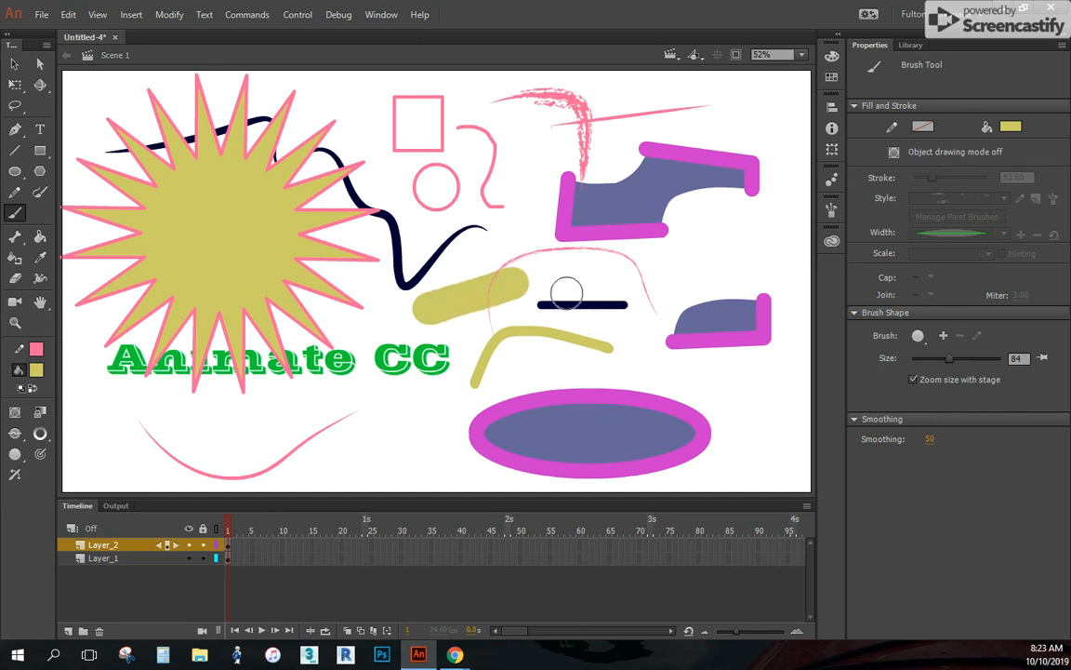
pyautogui.moveTo(377, 465)
pyautogui.mouseDown()
pyautogui.moveTo(354, 431)
pyautogui.moveTo(265, 453)
pyautogui.mouseUp()
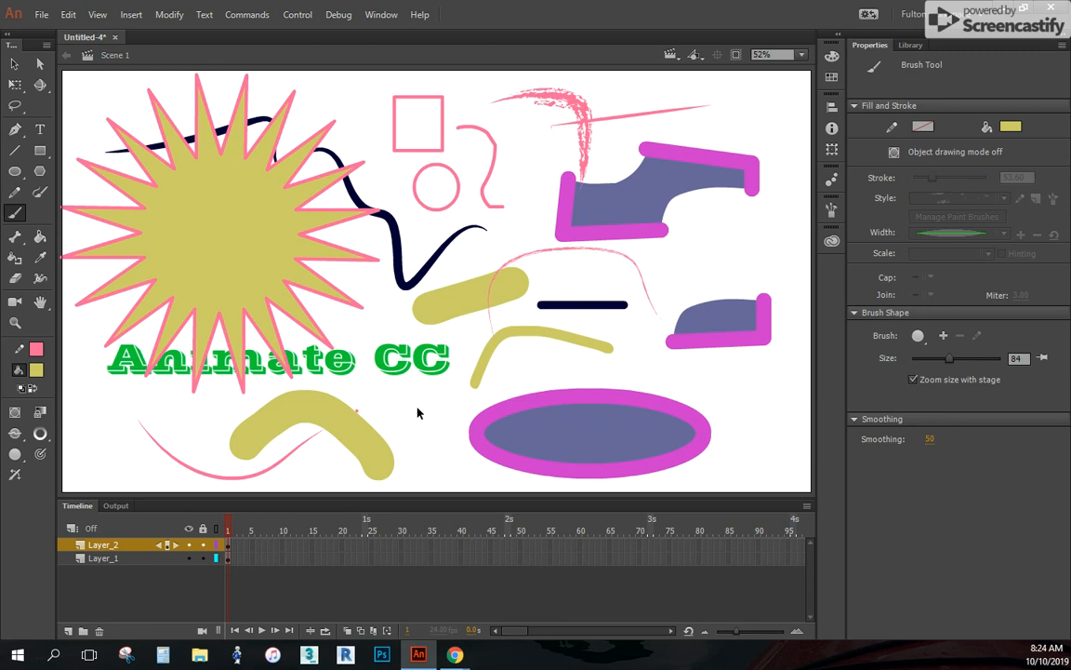
# Undo the three mustard brush strokes
pyautogui.hotkey('ctrl', 'z')
pyautogui.hotkey('ctrl', 'z')
pyautogui.hotkey('ctrl', 'z')
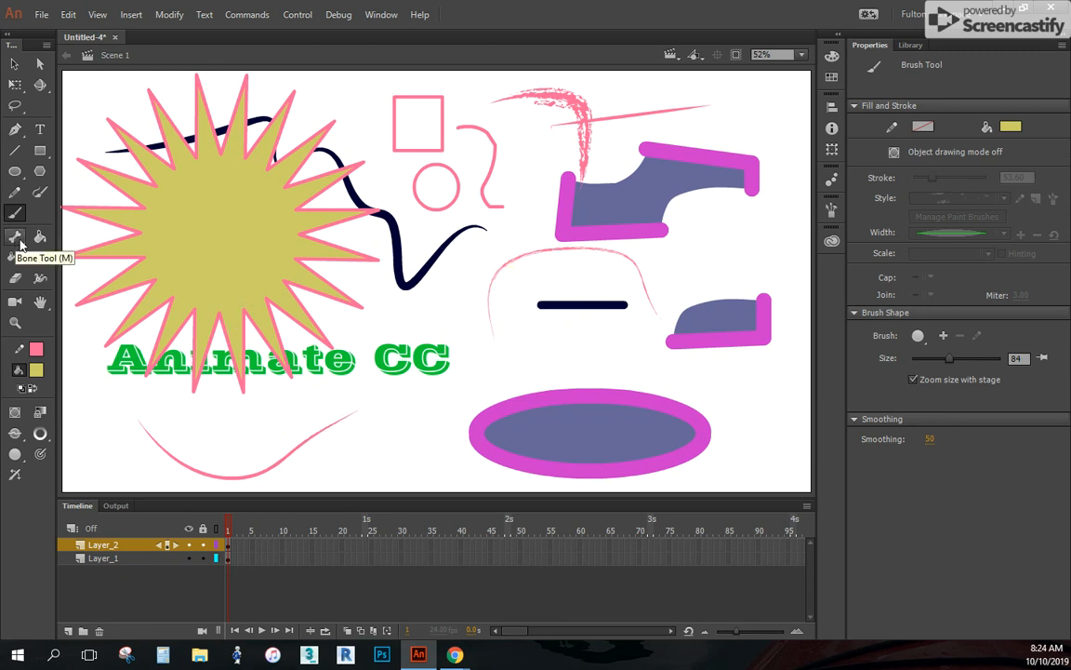
# Fill the ellipse and the small cut piece with mustard using the Paint Bucket
pyautogui.click(41, 238)
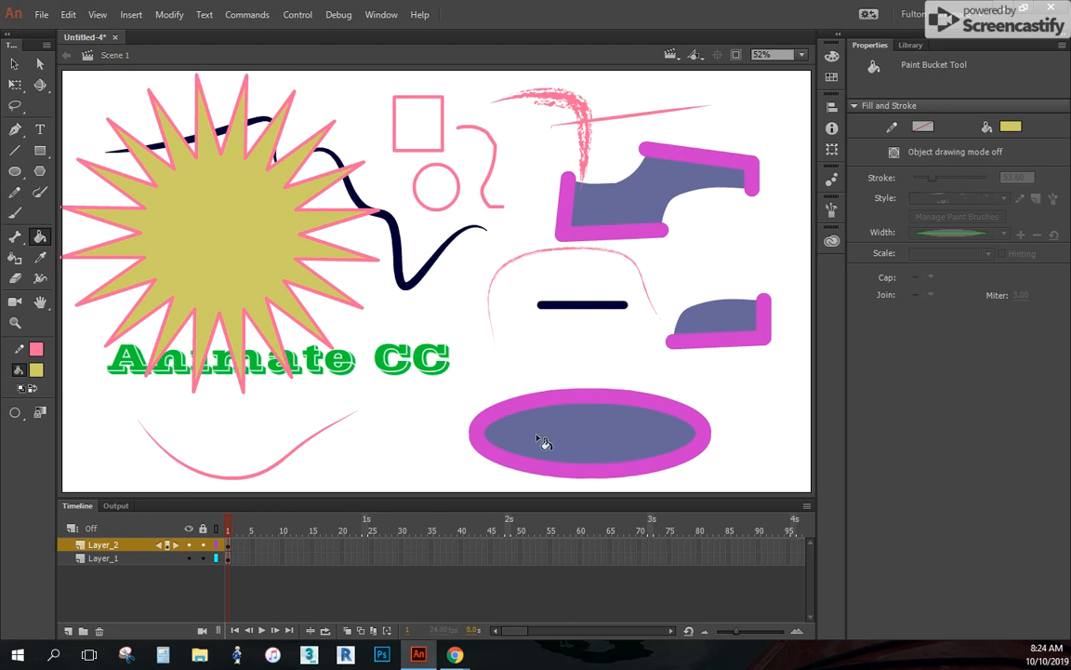
pyautogui.click(577, 436)
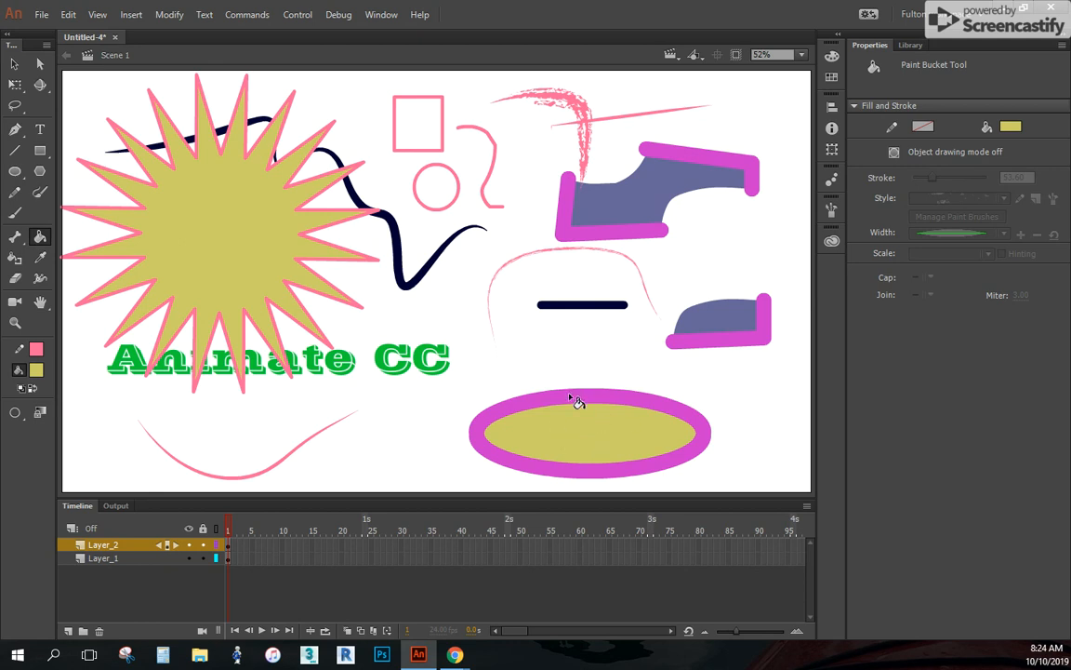
pyautogui.click(703, 324)
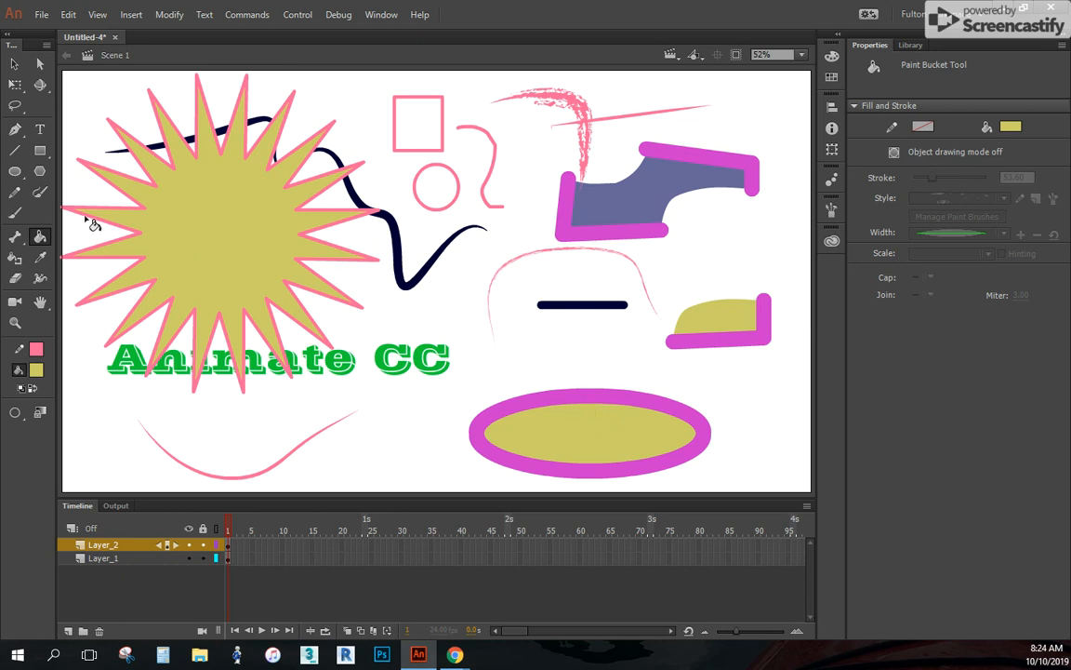
# Set the fill colour to dark blue and fill the ellipse, the star, both cut pieces and the pencil-drawn square
pyautogui.click(38, 373)
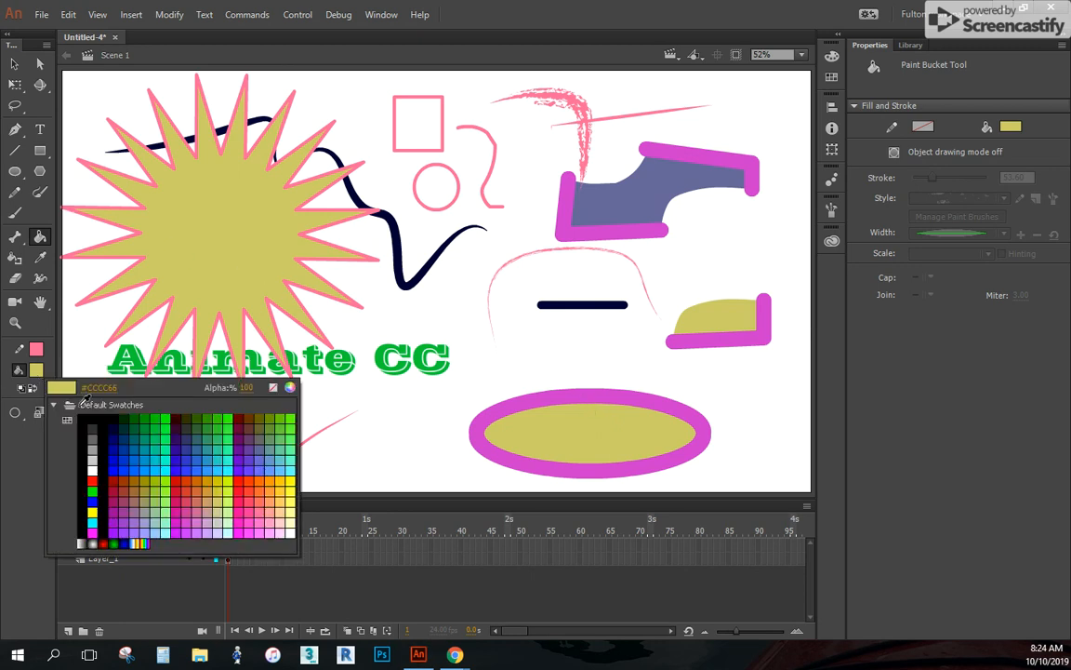
pyautogui.click(128, 442)
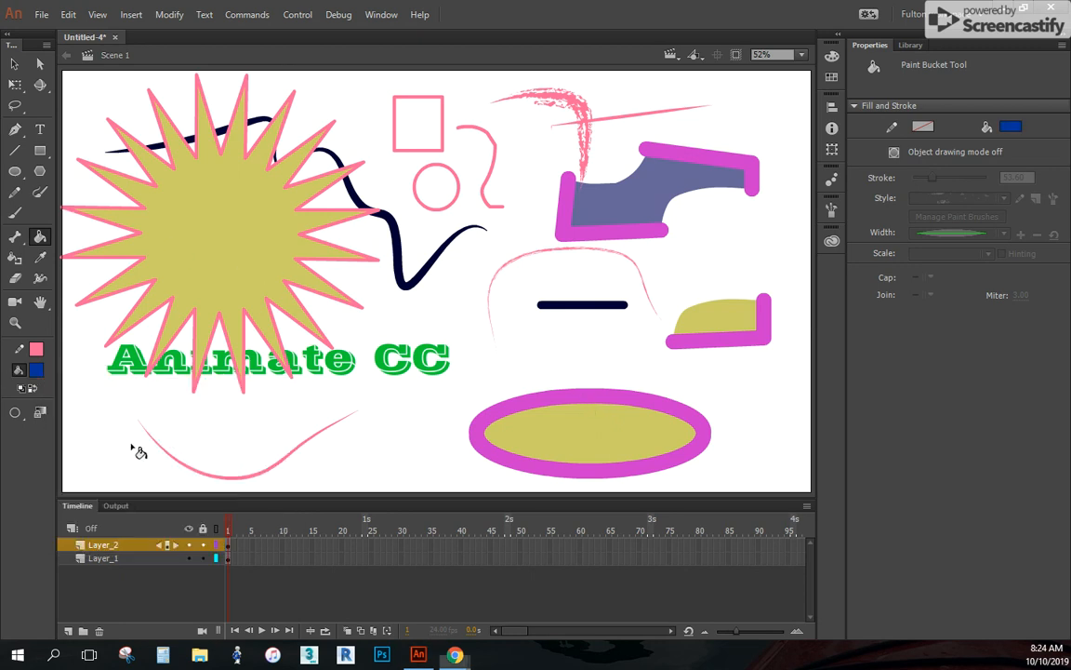
pyautogui.click(613, 434)
pyautogui.click(225, 248)
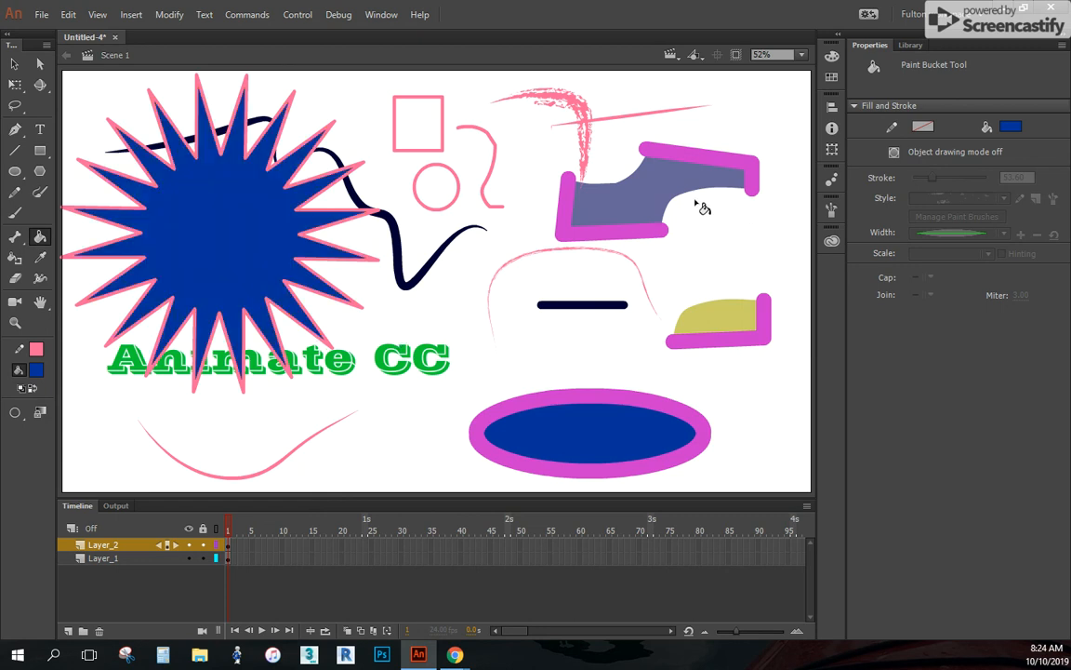
pyautogui.click(718, 318)
pyautogui.click(595, 198)
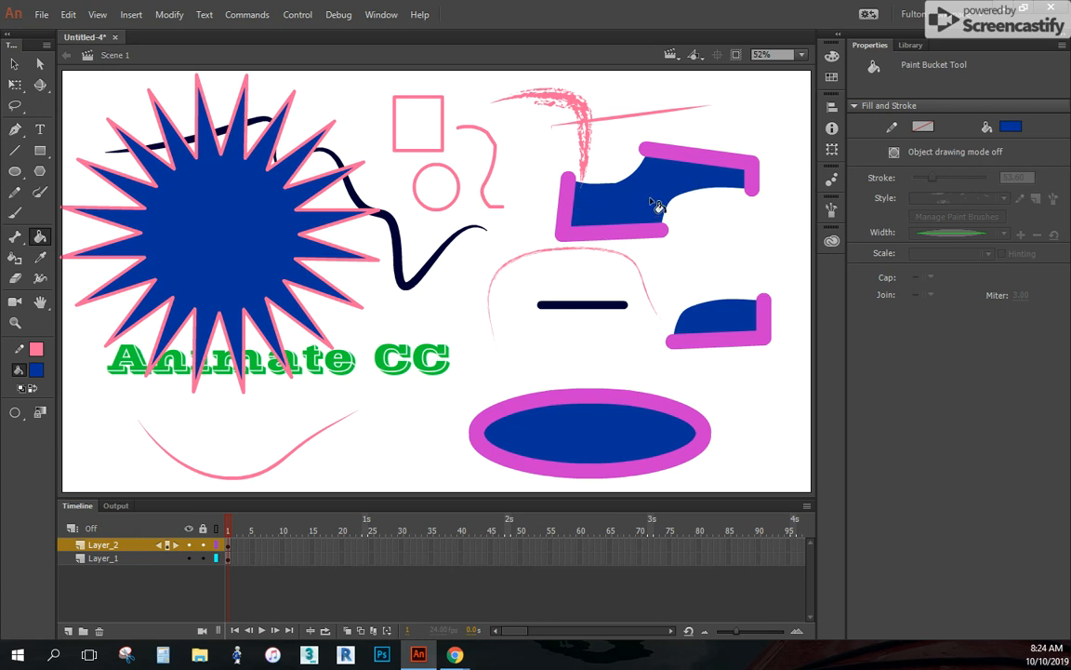
pyautogui.click(419, 119)
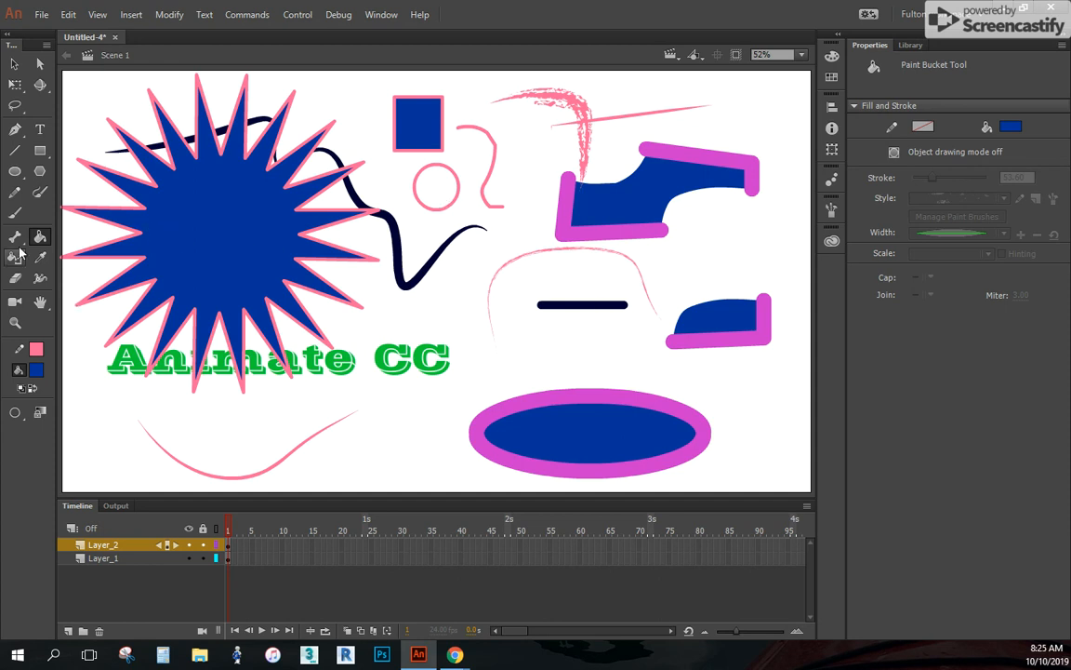
# Draw a thick, open pink loop with the Pencil at stroke size 53.60 between the U-shaped curve and the ellipse
pyautogui.click(15, 192)
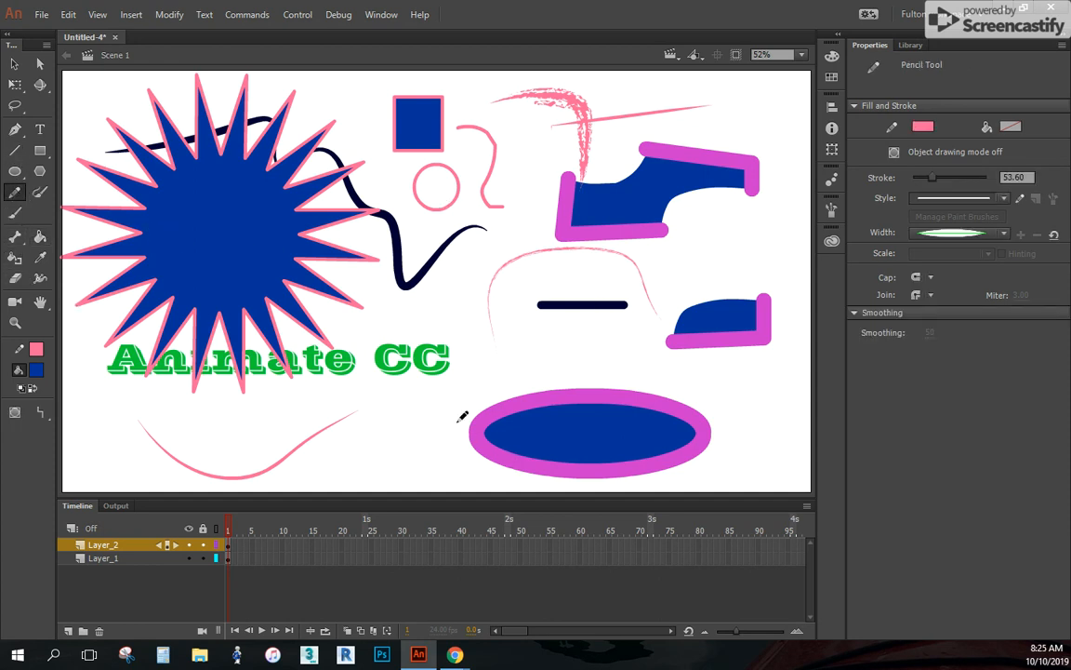
pyautogui.moveTo(406, 399)
pyautogui.mouseDown()
pyautogui.moveTo(375, 439)
pyautogui.moveTo(387, 462)
pyautogui.moveTo(431, 459)
pyautogui.moveTo(452, 425)
pyautogui.moveTo(435, 391)
pyautogui.moveTo(391, 408)
pyautogui.moveTo(399, 402)
pyautogui.moveTo(353, 458)
pyautogui.mouseUp()
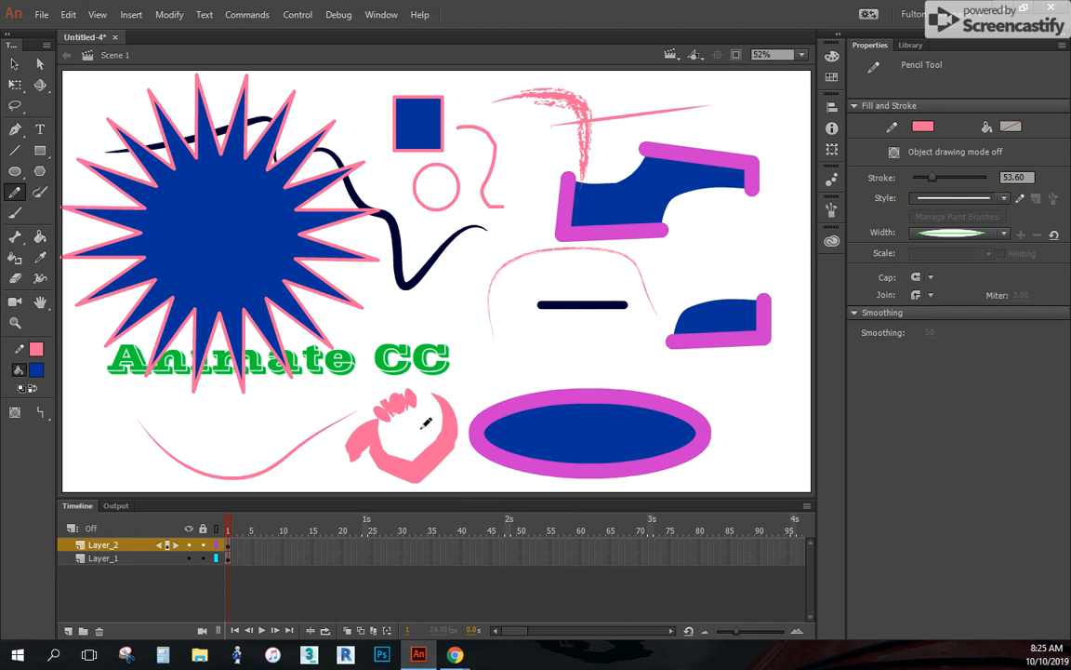
pyautogui.click(43, 239)
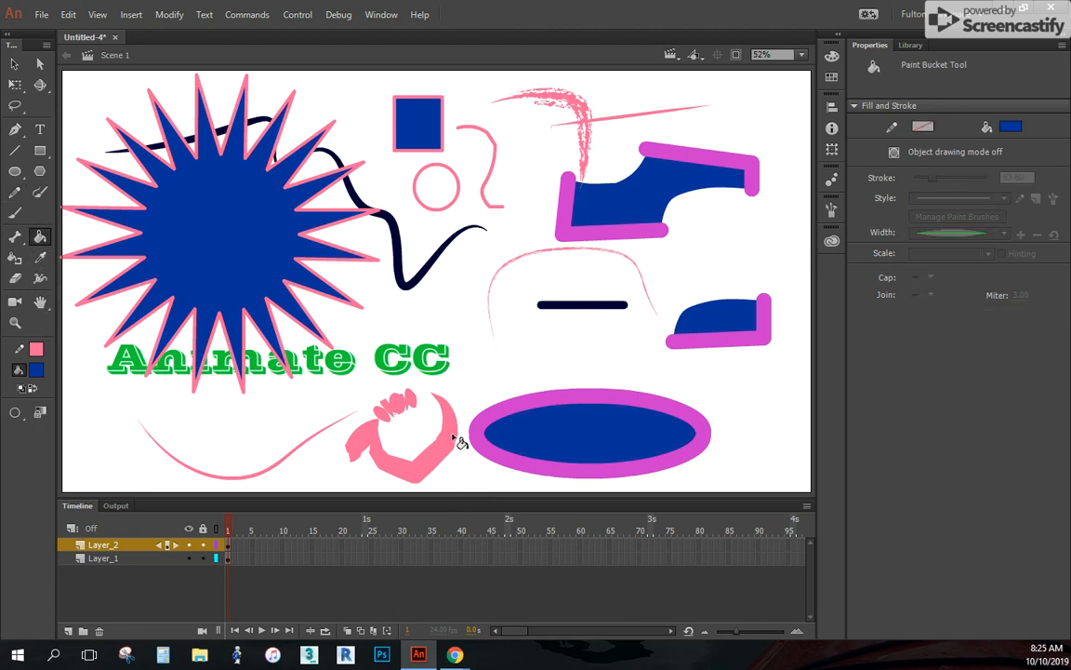
pyautogui.click(14, 192)
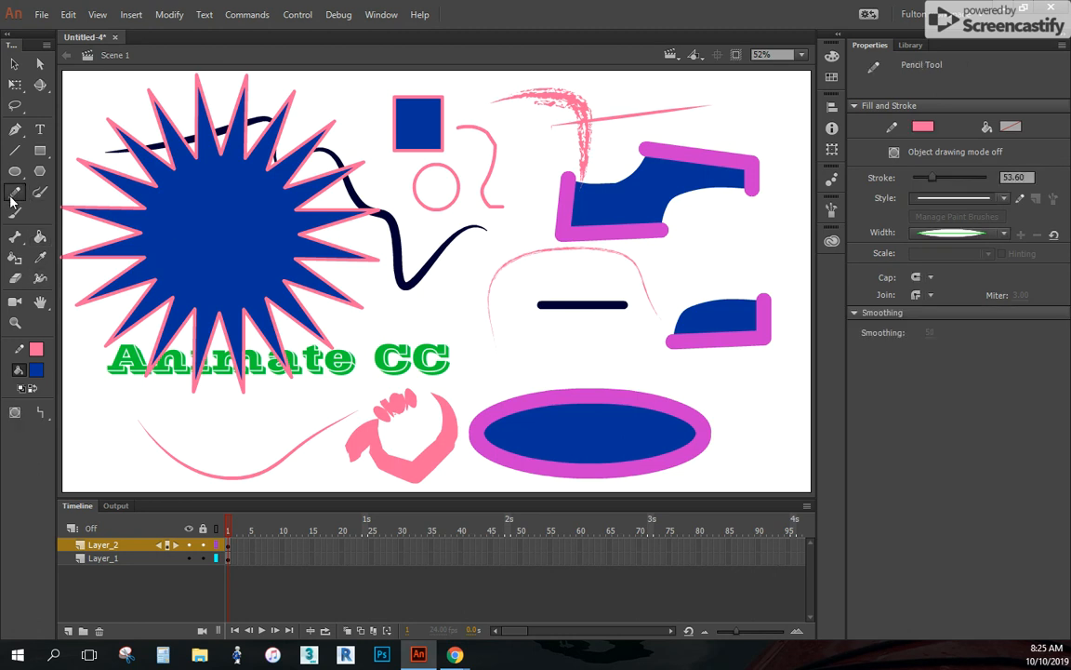
# Check the Paint Bucket's gap size options and choose Don't Close Gaps
pyautogui.click(40, 237)
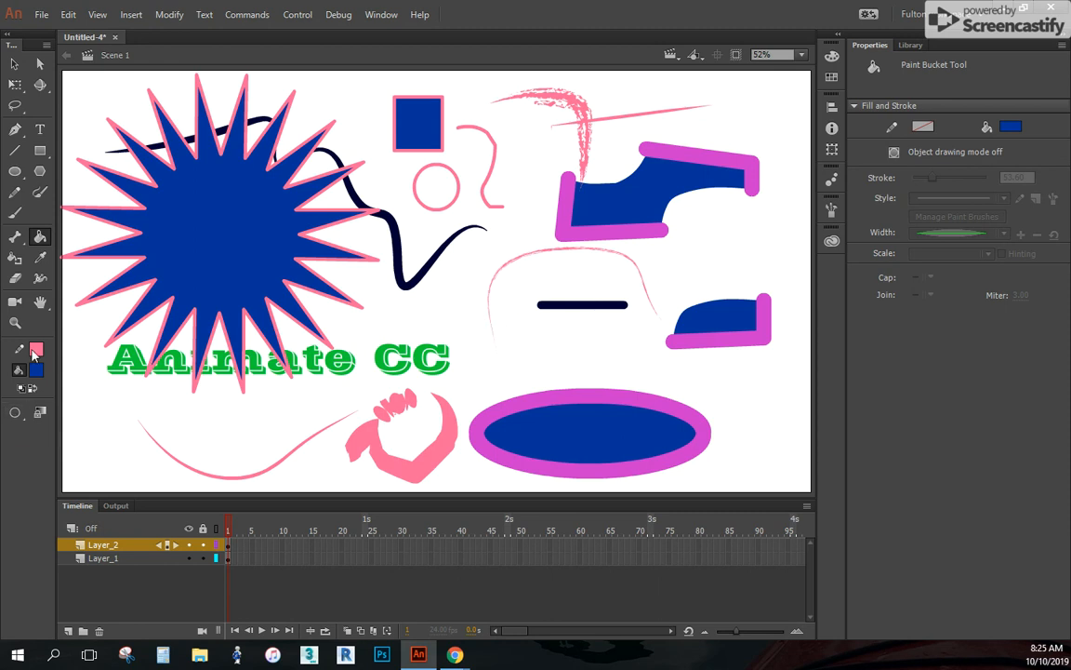
pyautogui.click(15, 413)
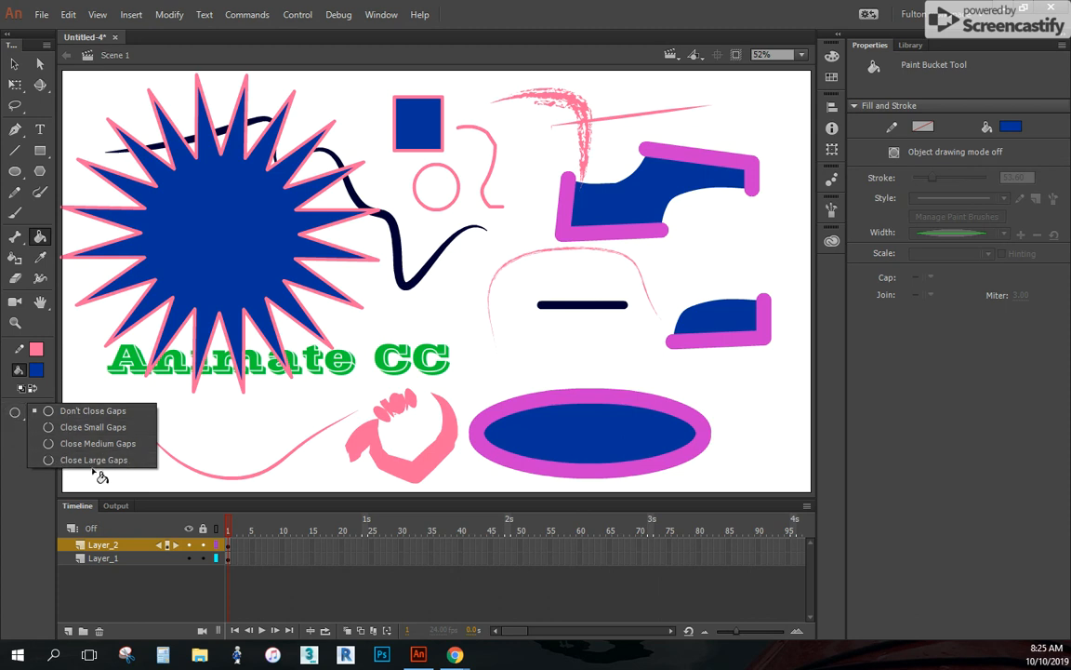
pyautogui.click(93, 414)
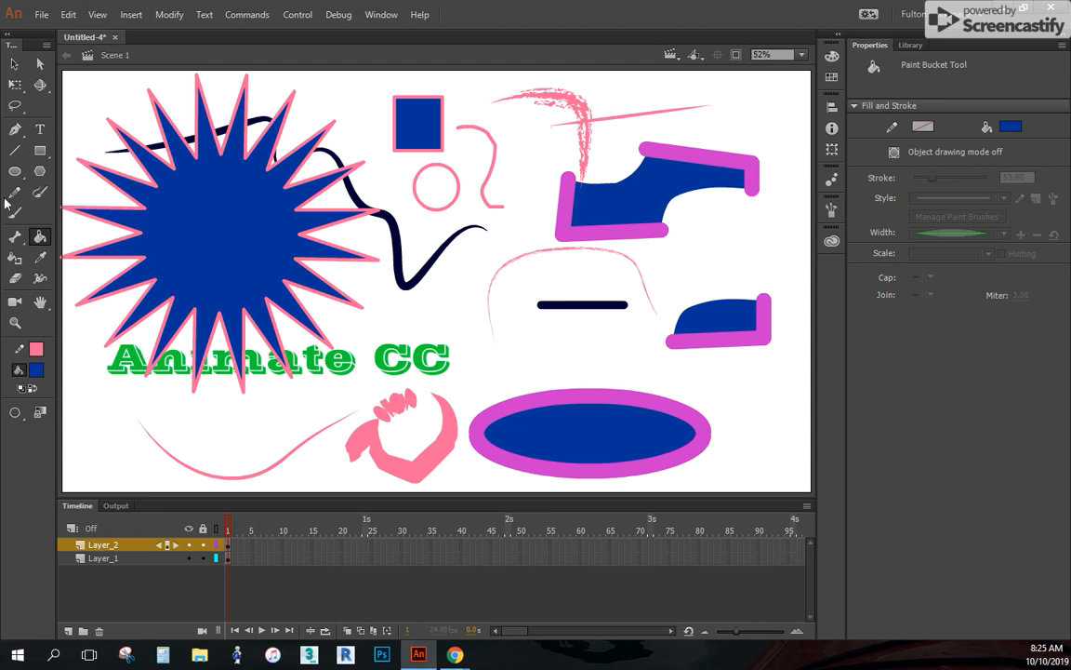
# With the Ink Bottle, recolour the large cut shape's outlines pink, the lower one tapered and the upper one uniform, and outline the small cut piece uniformly
pyautogui.click(15, 262)
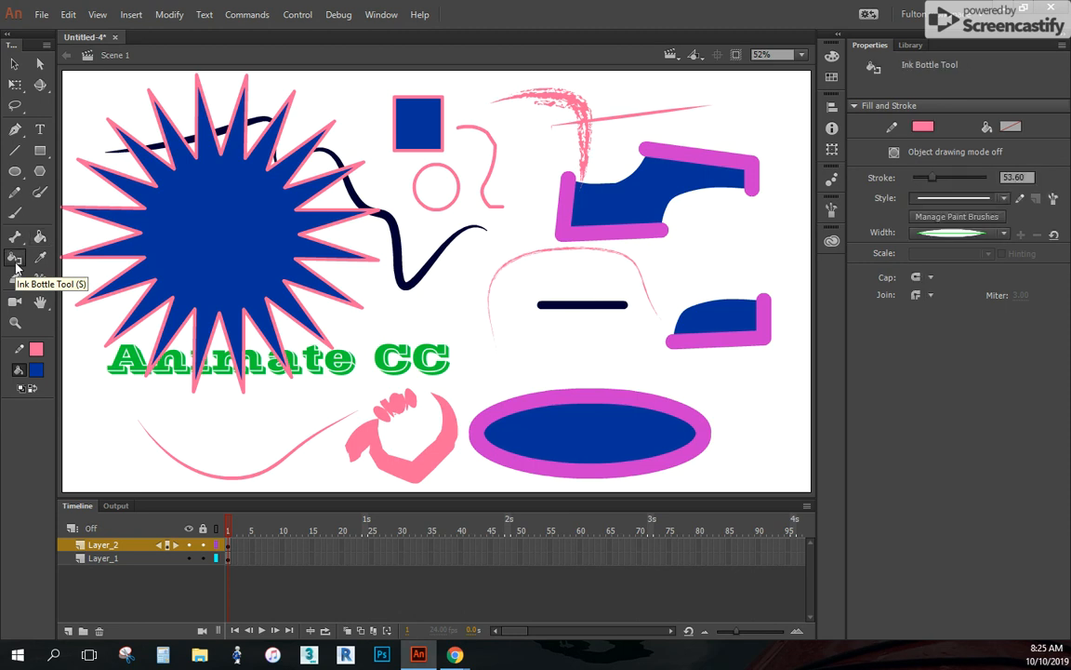
pyautogui.click(566, 242)
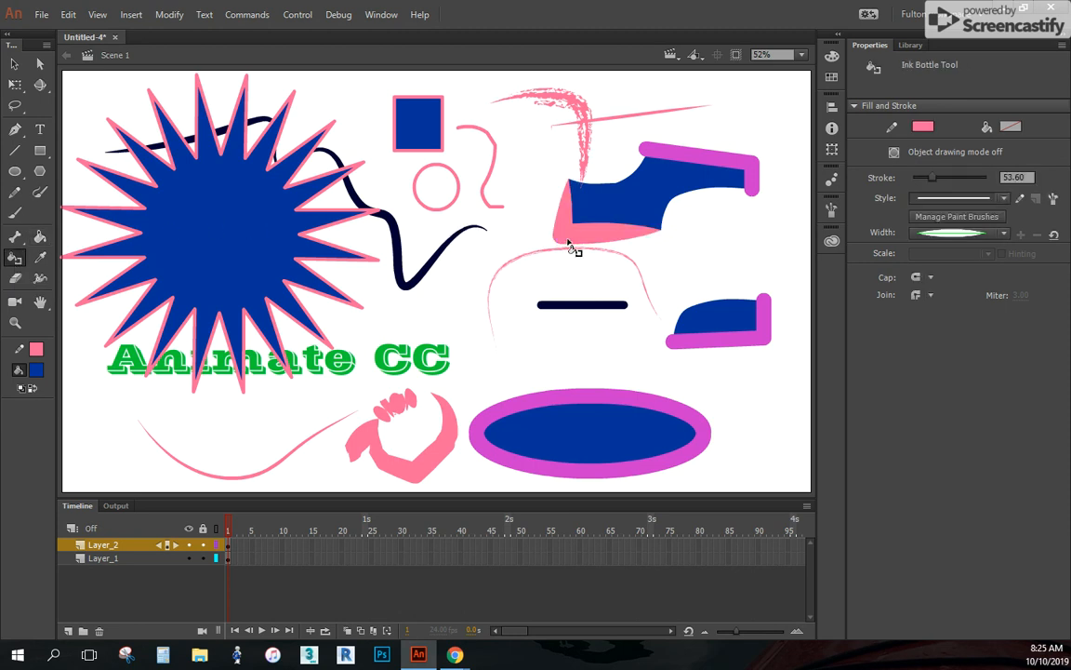
pyautogui.click(1004, 234)
pyautogui.click(998, 246)
pyautogui.click(673, 148)
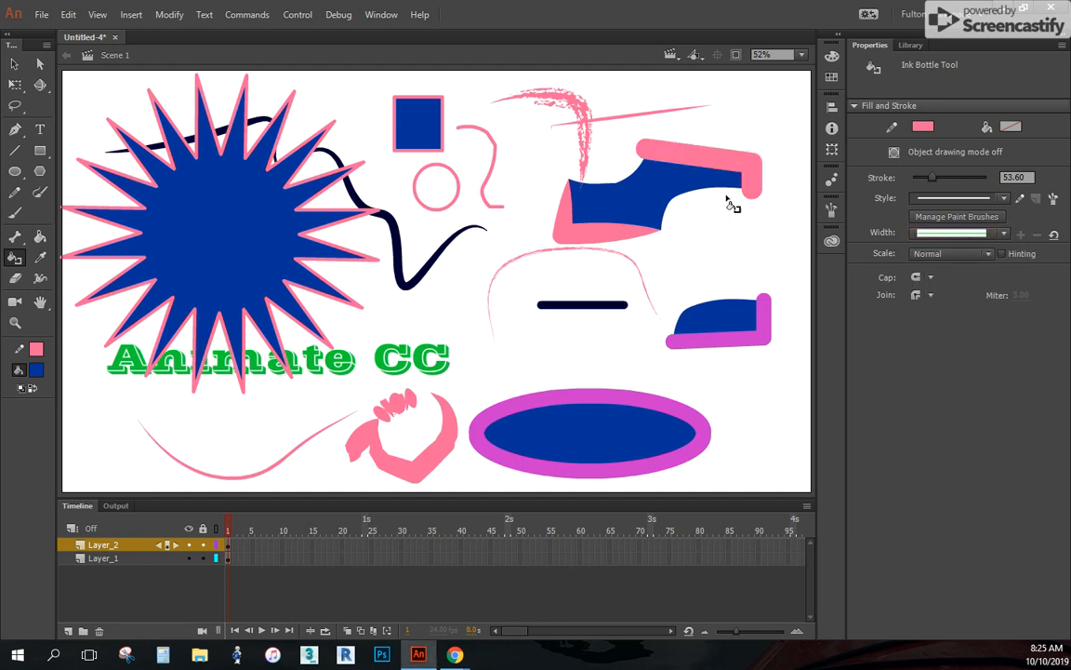
pyautogui.click(672, 316)
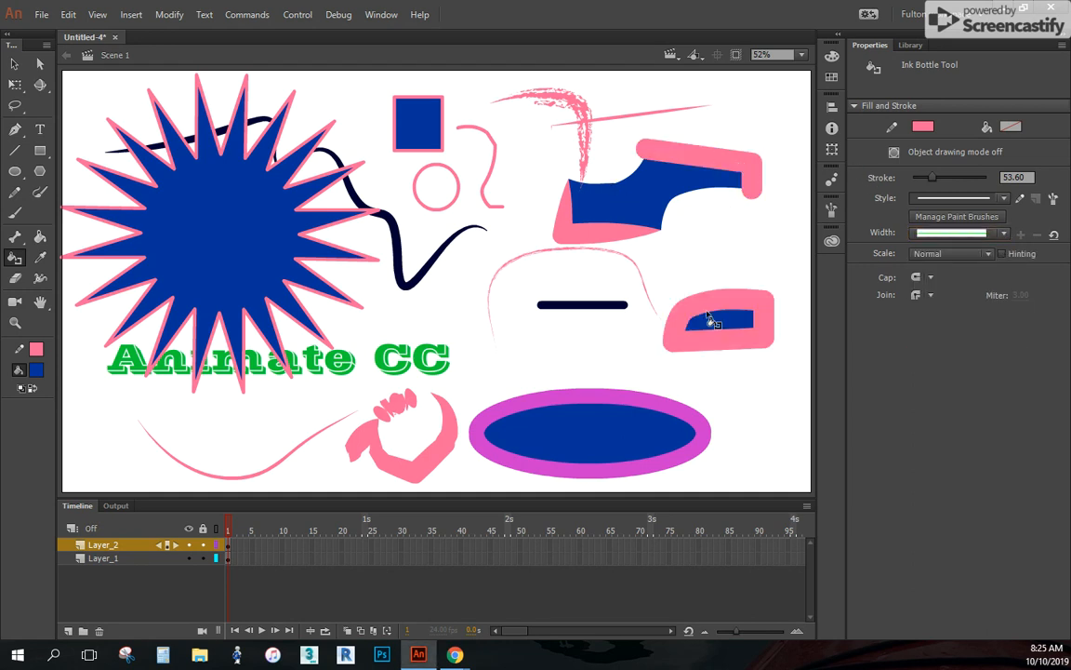
# Set the Ink Bottle stroke size to 19.25 and apply the pink outline to the ellipse, both cut pieces and the star
pyautogui.click(620, 446)
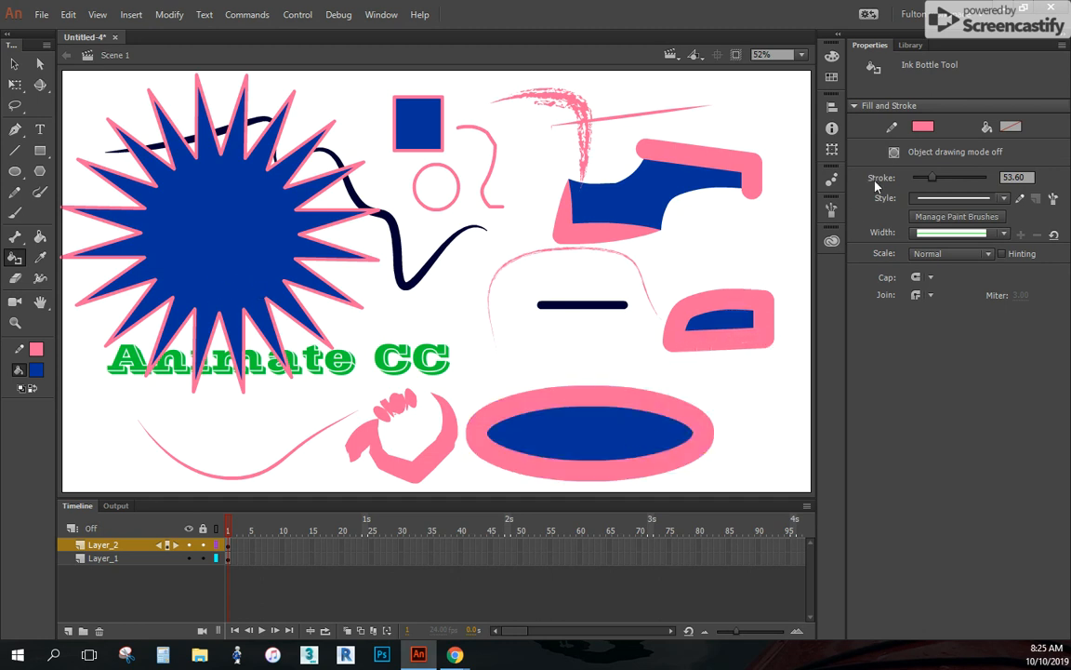
pyautogui.moveTo(932, 178); pyautogui.dragTo(921, 180)
pyautogui.click(530, 391)
pyautogui.click(723, 325)
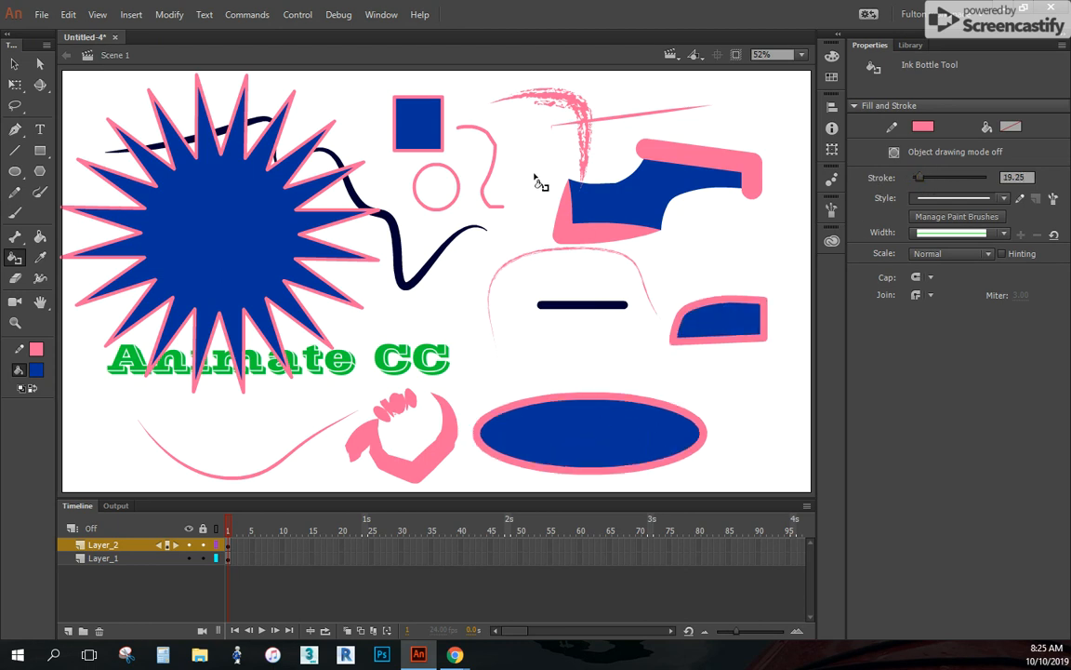
pyautogui.click(612, 203)
pyautogui.click(179, 228)
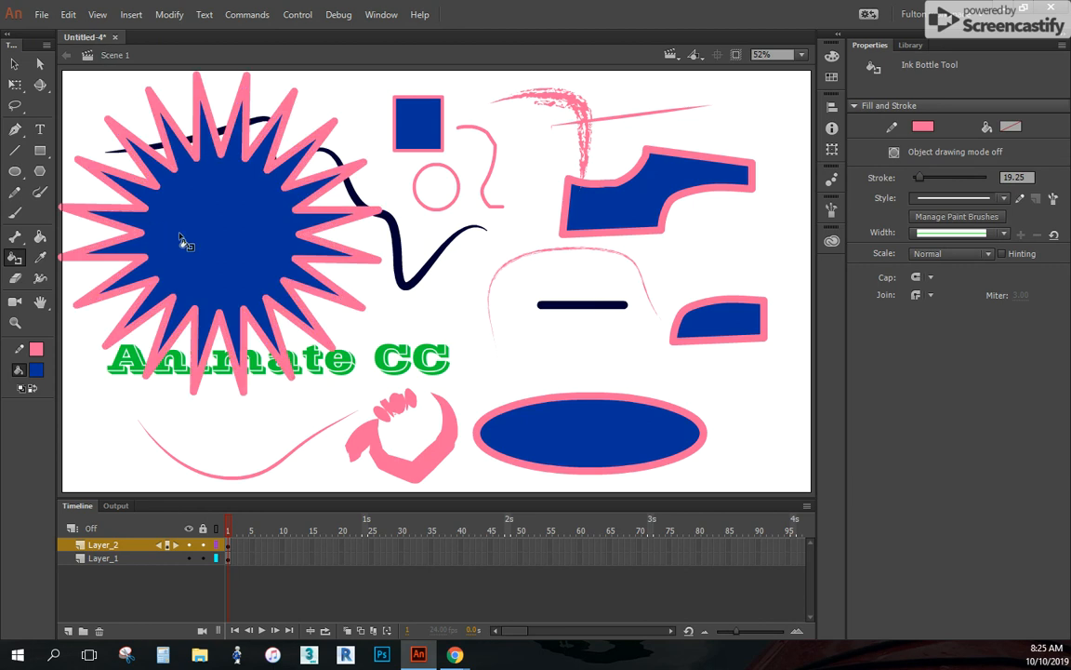
# Set the fill colour to the dark navy sampled with the eyedropper from the thick wavy line beside the star
pyautogui.click(39, 261)
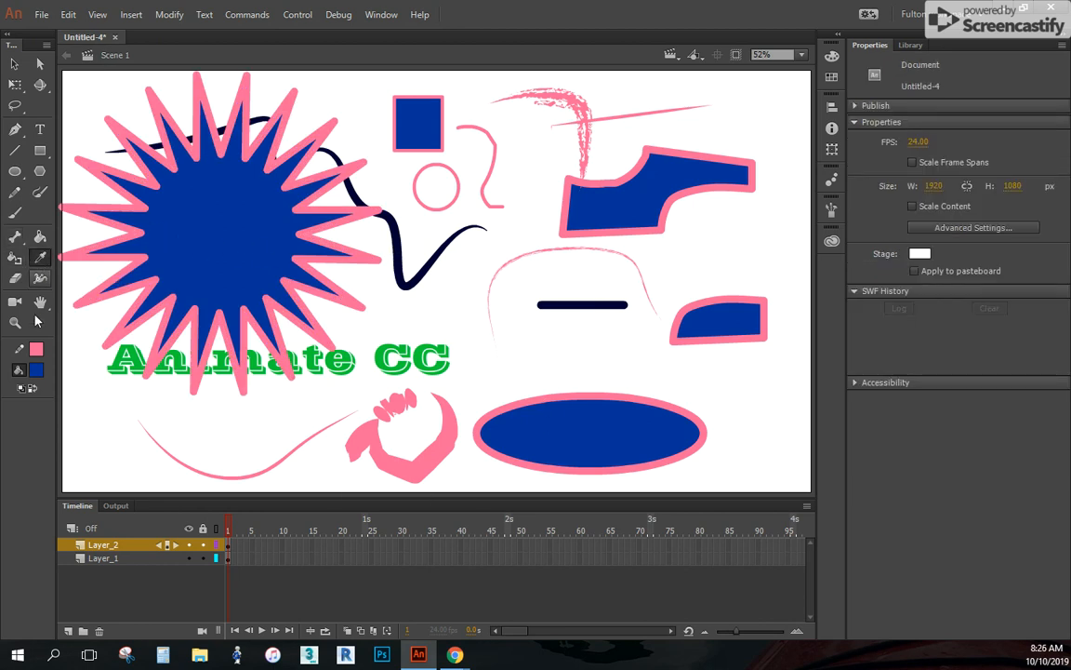
pyautogui.click(37, 373)
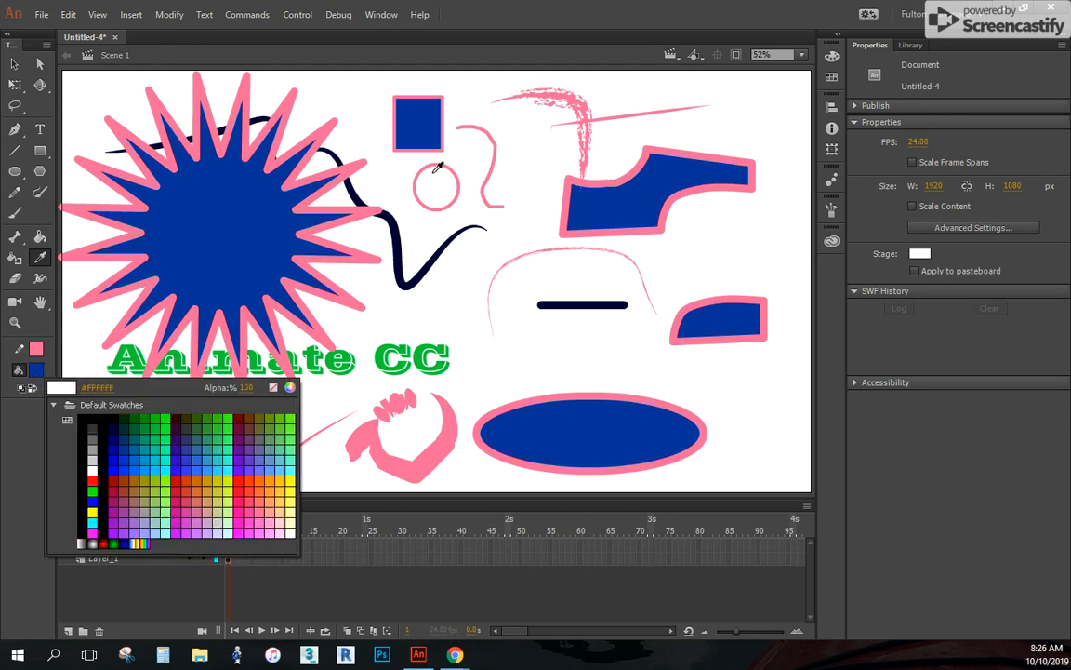
pyautogui.click(400, 226)
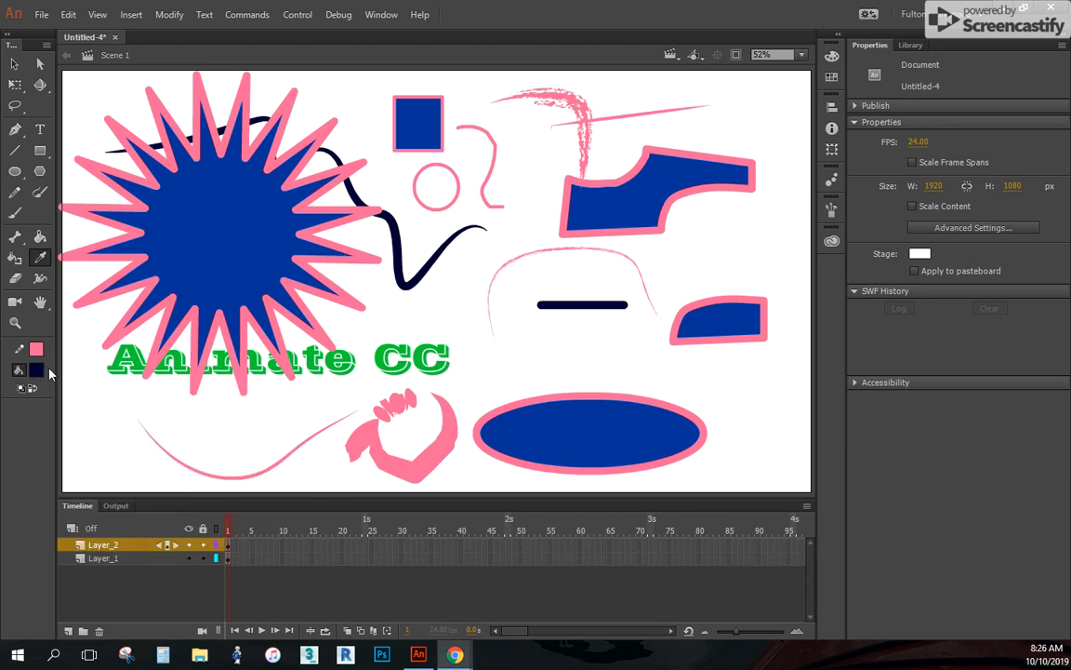
# Set the Eraser to the largest round size and erase part of the star's lower-right body and spikes
pyautogui.click(15, 278)
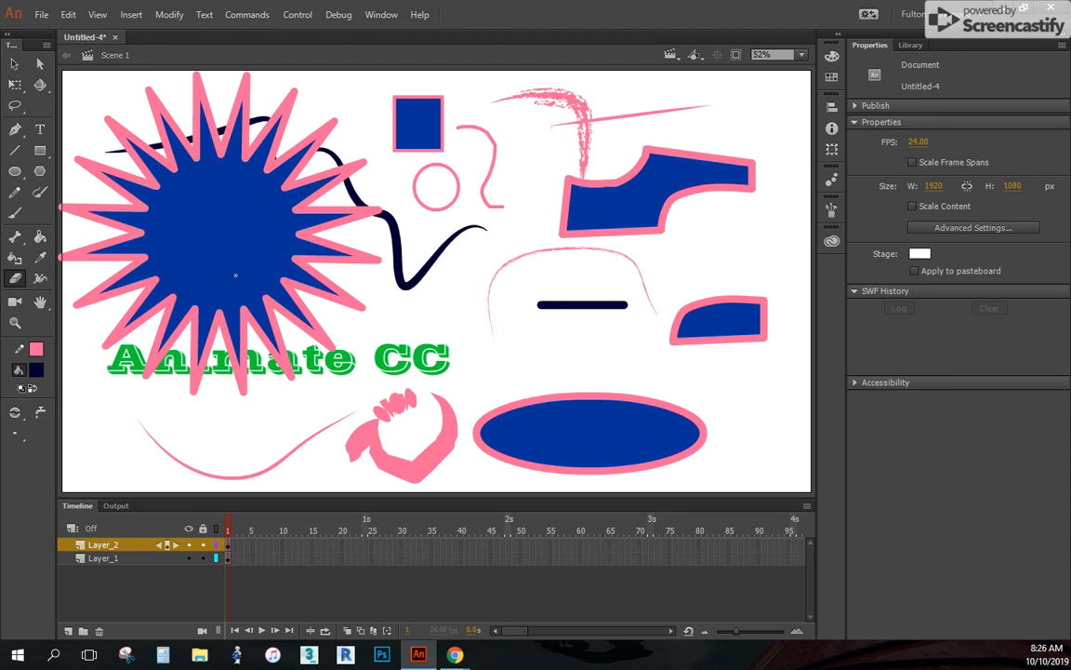
pyautogui.press(']')
pyautogui.press(']')
pyautogui.press(']')
pyautogui.press(']')
pyautogui.press('[')
pyautogui.press('[')
pyautogui.press('[')
pyautogui.press('[')
pyautogui.click(19, 435)
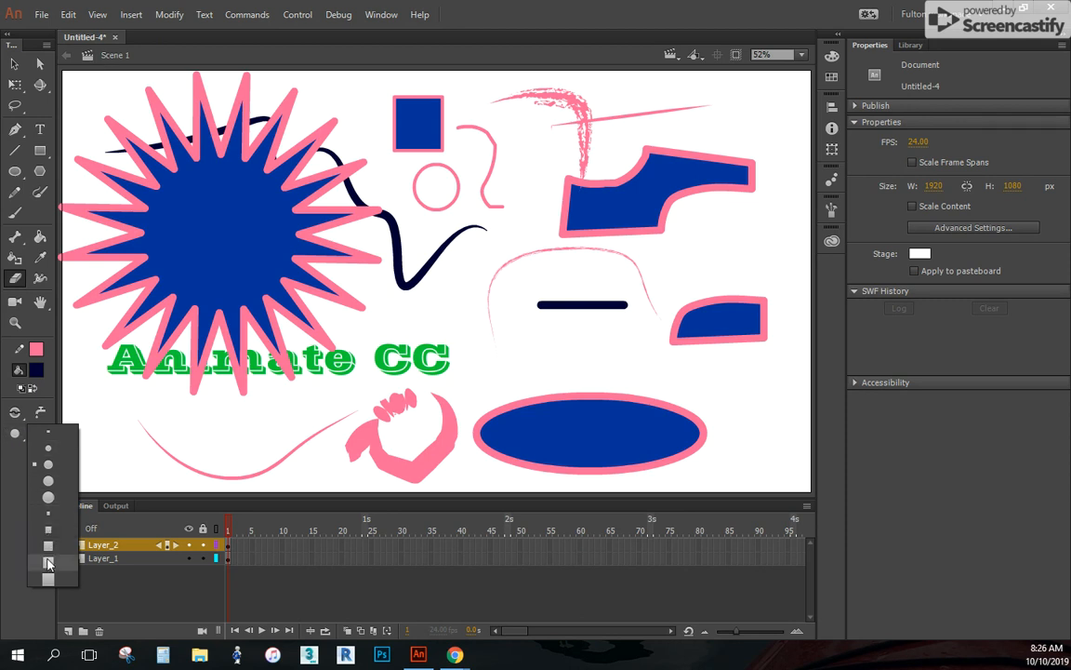
pyautogui.click(58, 504)
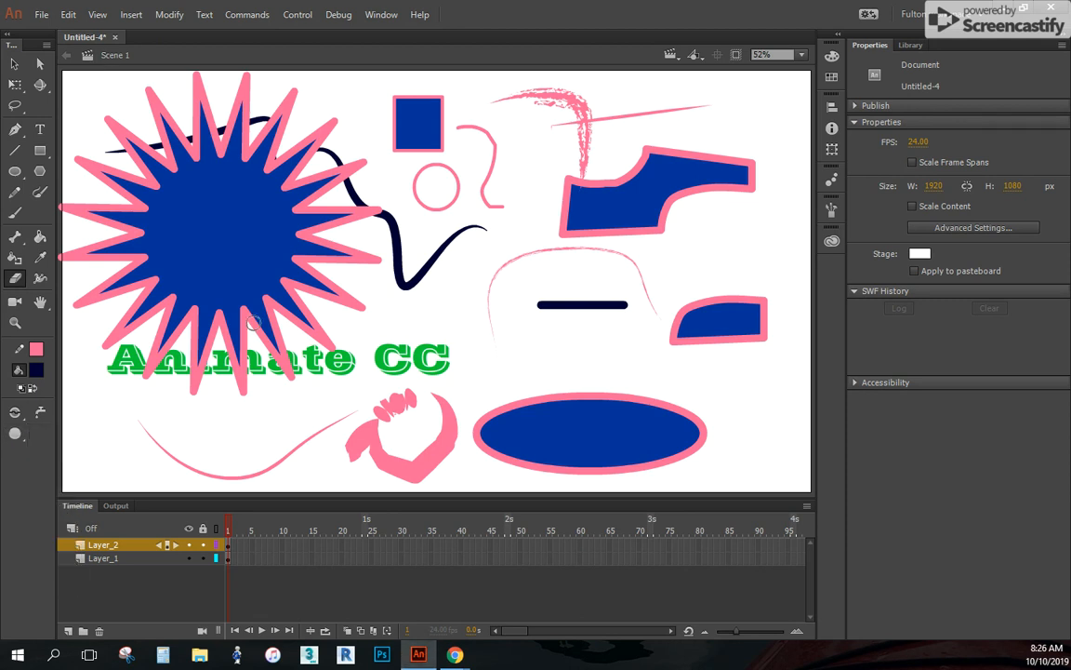
pyautogui.moveTo(265, 298)
pyautogui.mouseDown()
pyautogui.moveTo(331, 309)
pyautogui.moveTo(378, 277)
pyautogui.moveTo(318, 270)
pyautogui.moveTo(361, 314)
pyautogui.moveTo(310, 293)
pyautogui.moveTo(313, 314)
pyautogui.moveTo(297, 307)
pyautogui.moveTo(340, 342)
pyautogui.moveTo(311, 322)
pyautogui.moveTo(334, 356)
pyautogui.moveTo(318, 330)
pyautogui.moveTo(357, 355)
pyautogui.moveTo(377, 351)
pyautogui.moveTo(376, 364)
pyautogui.moveTo(416, 345)
pyautogui.moveTo(422, 371)
pyautogui.moveTo(449, 351)
pyautogui.mouseUp()
pyautogui.hotkey('ctrl', 'z')
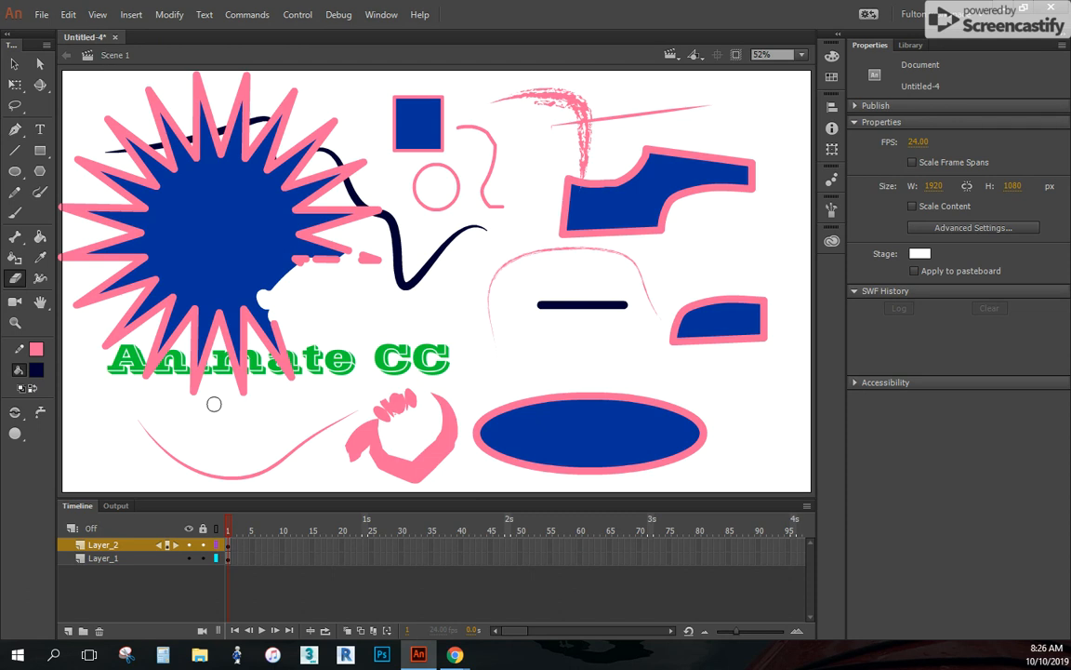
# With the Width tool, thicken the navy wavy line on both sides of its V-shaped bend and widen the middle of the pink curve below the text
pyautogui.click(40, 277)
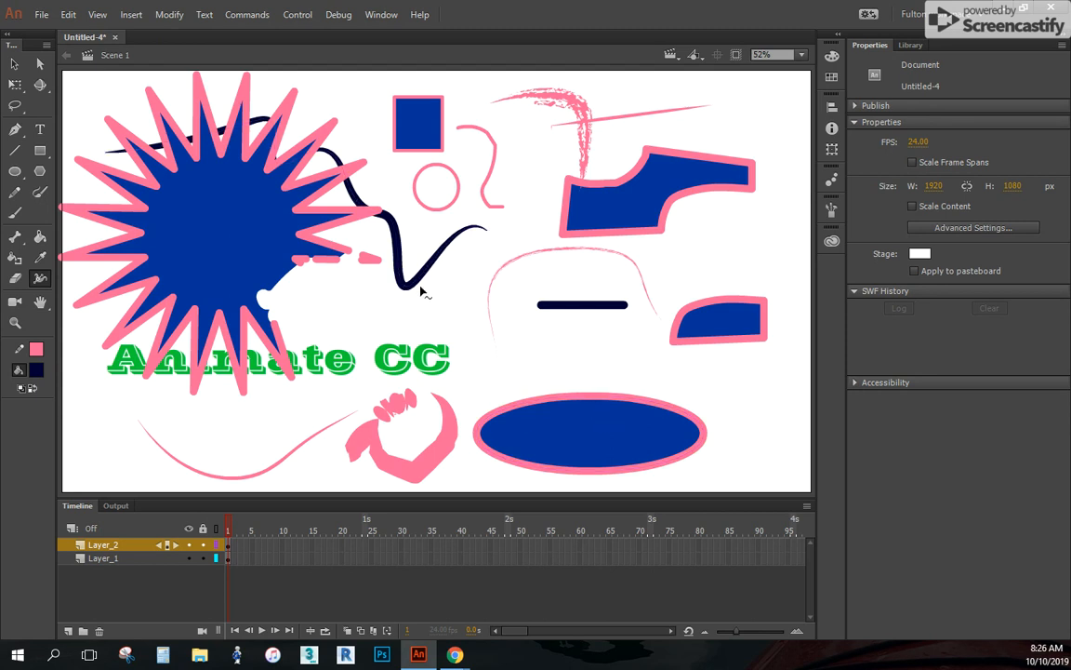
pyautogui.moveTo(426, 276)
pyautogui.mouseDown()
pyautogui.moveTo(449, 298)
pyautogui.moveTo(428, 282)
pyautogui.moveTo(424, 291)
pyautogui.mouseUp()
pyautogui.moveTo(400, 239); pyautogui.dragTo(414, 231)
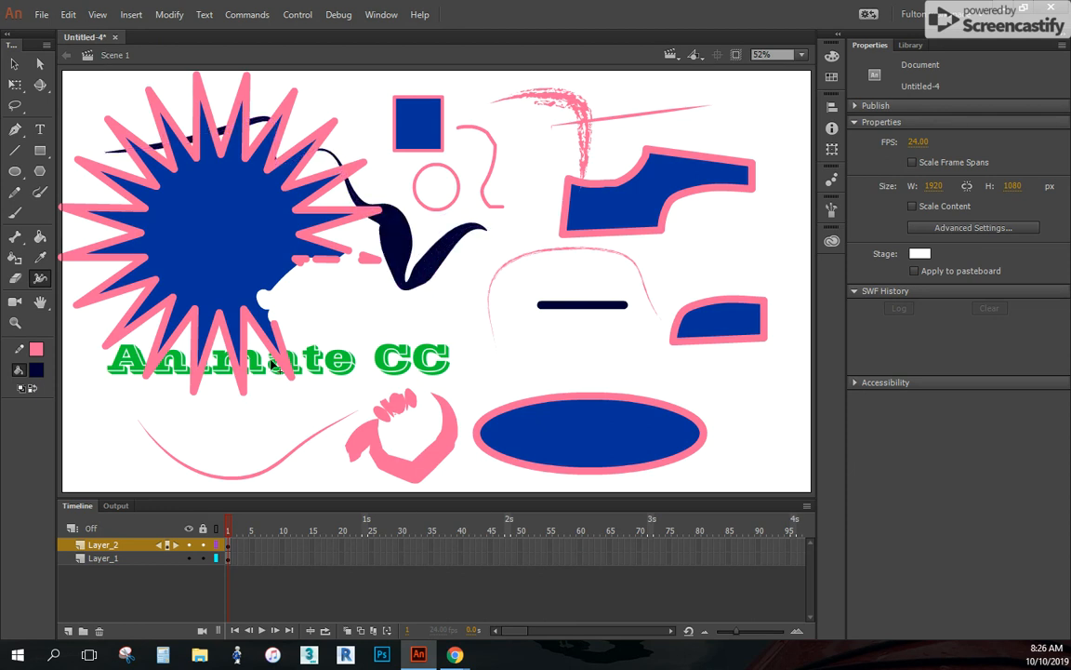
pyautogui.moveTo(248, 477)
pyautogui.mouseDown()
pyautogui.moveTo(251, 445)
pyautogui.moveTo(258, 455)
pyautogui.mouseUp()
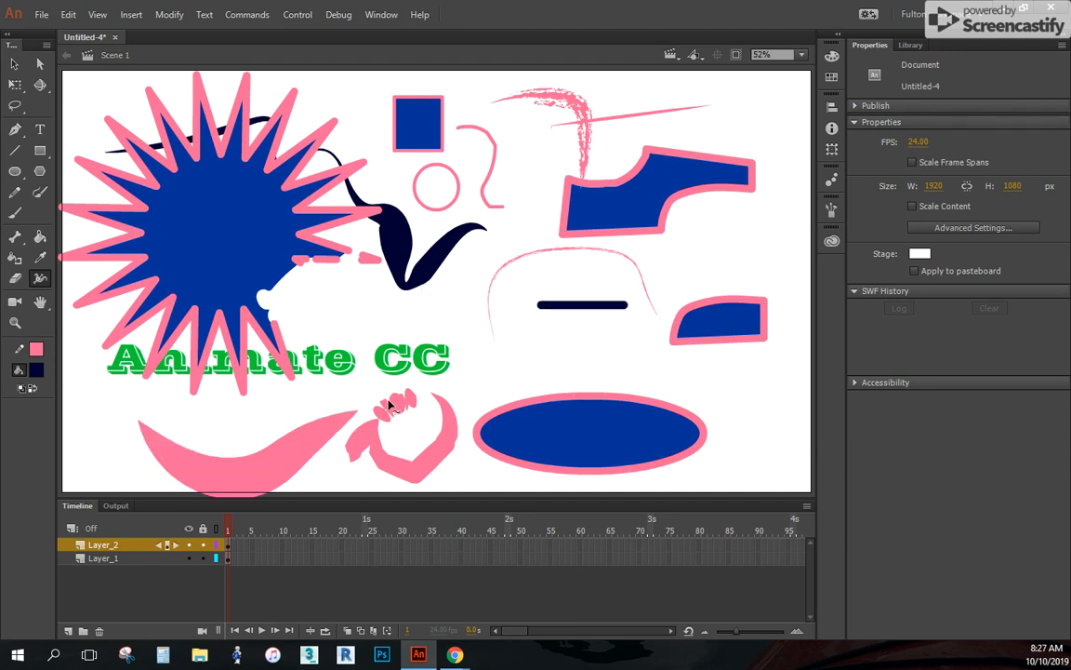